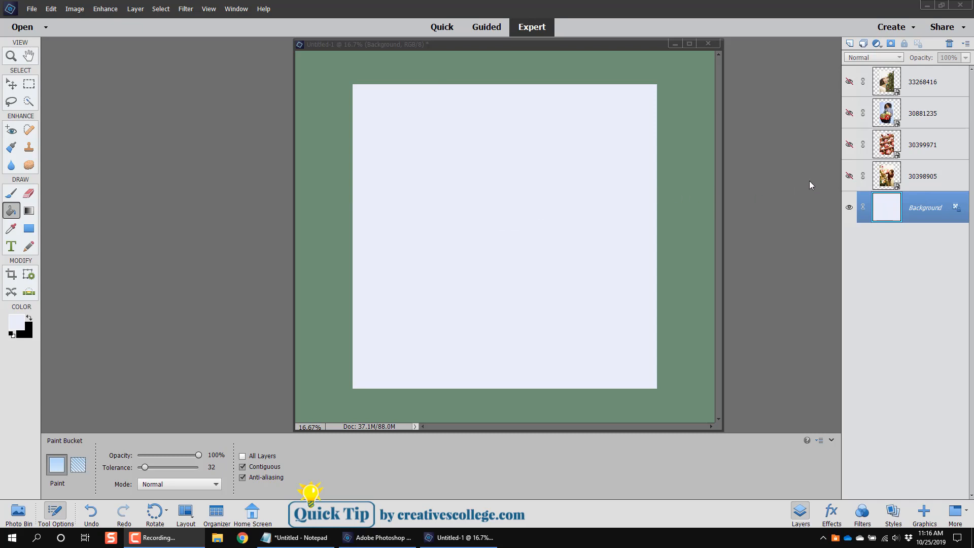
- Make the four hidden photo layers above the background visible
click(848, 175)
click(848, 176)
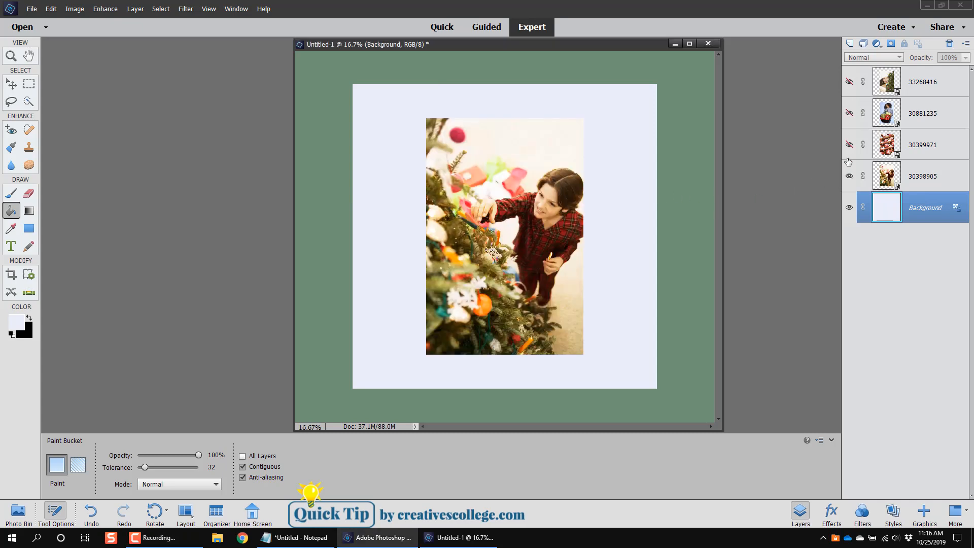
click(847, 144)
click(849, 112)
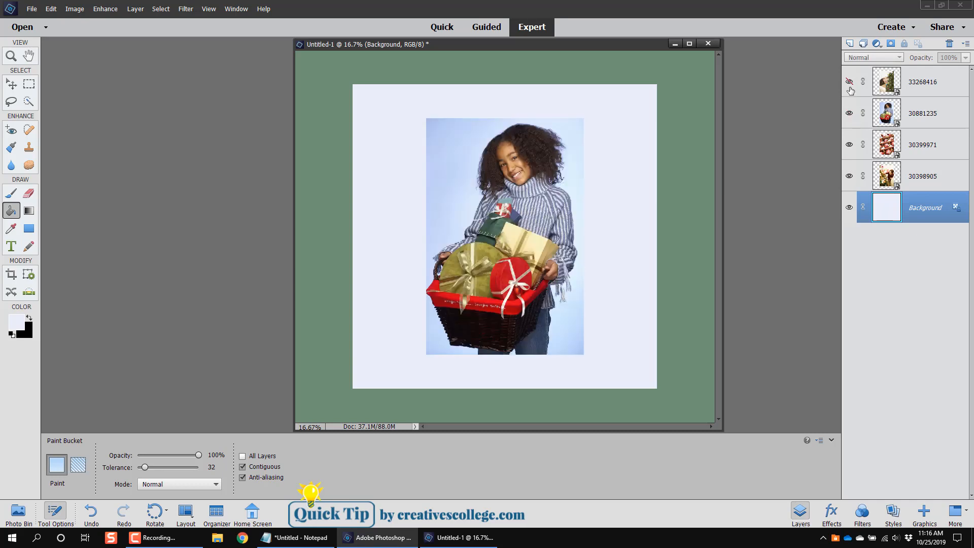
click(849, 81)
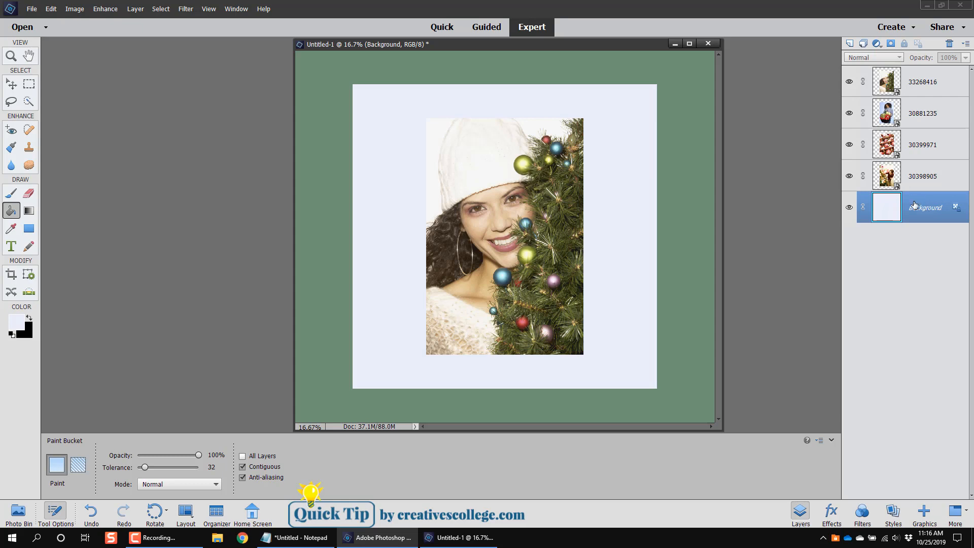
- Set up the Rectangle shape tool with a light gray fill and a fixed size of 3 in by 4 in, drawn from center
click(29, 229)
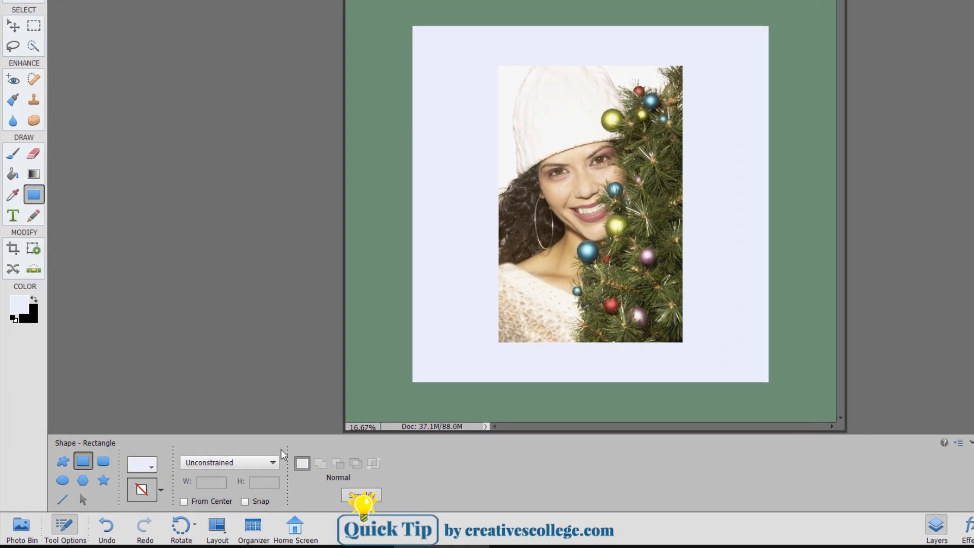
click(141, 470)
click(91, 368)
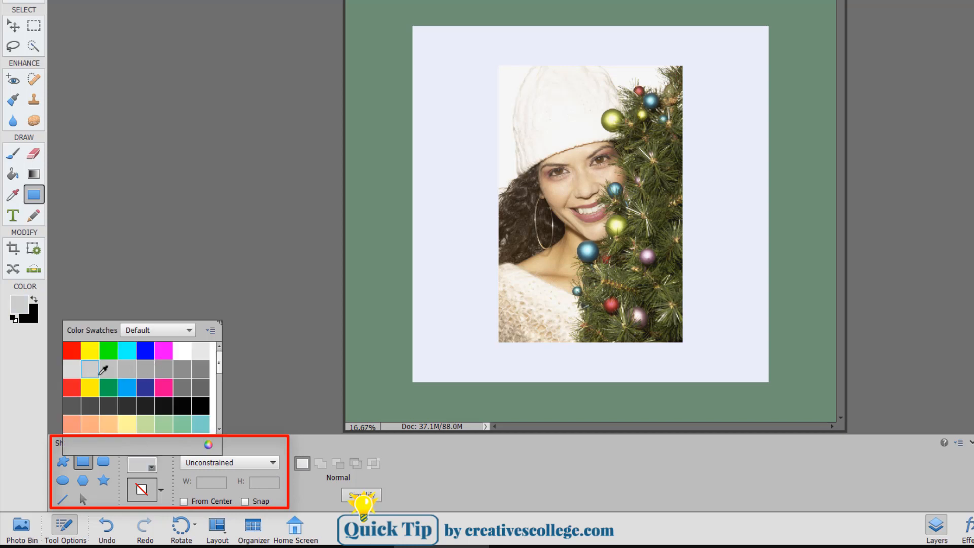
click(270, 463)
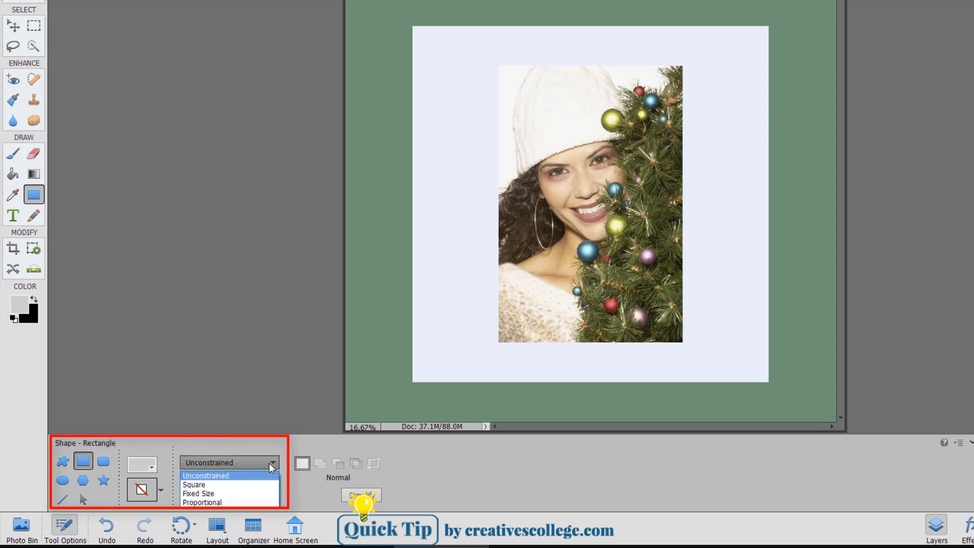
click(222, 493)
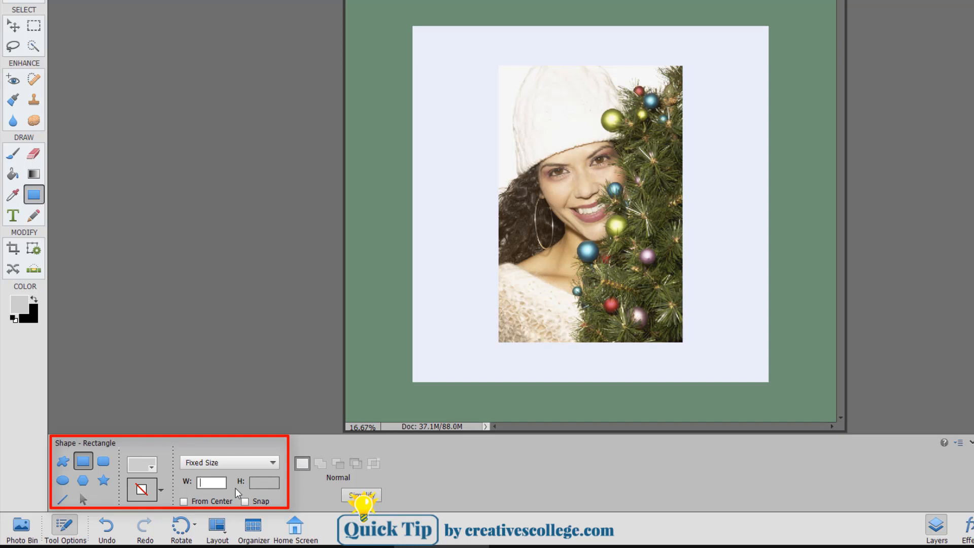
text(3)
click(256, 481)
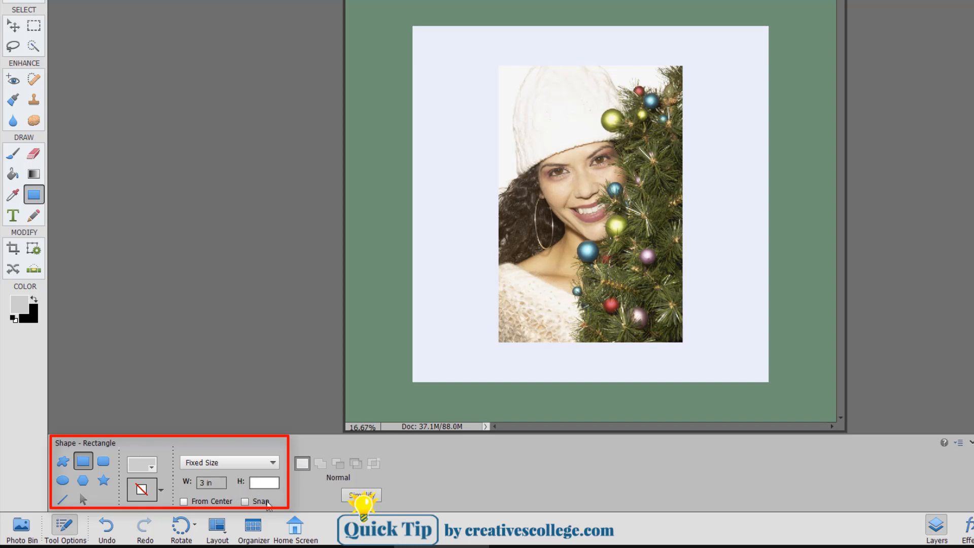
text(4)
key(Tab)
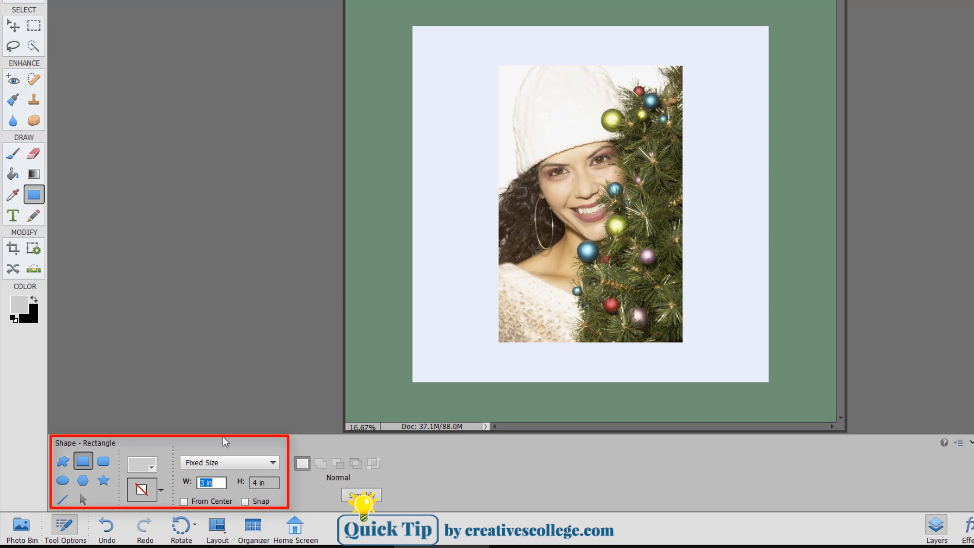
click(184, 501)
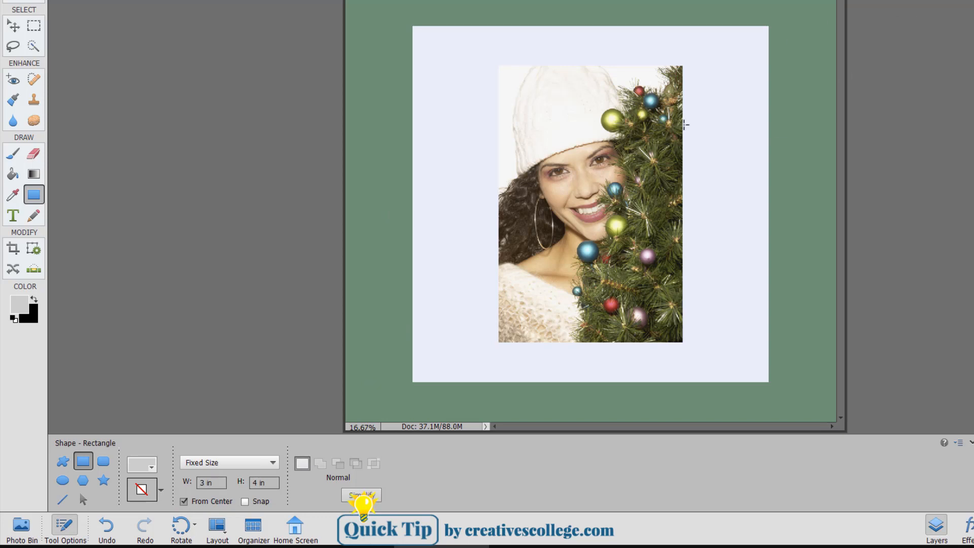
- Draw the gray 3 in by 4 in rectangle directly above the background layer and move it to the middle of the page
drag(450, 117, 462, 130)
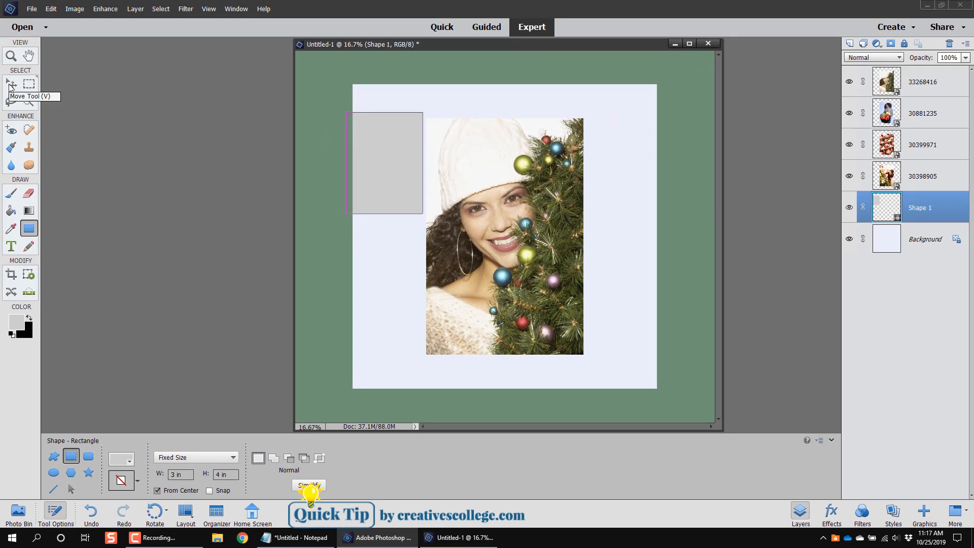
click(10, 84)
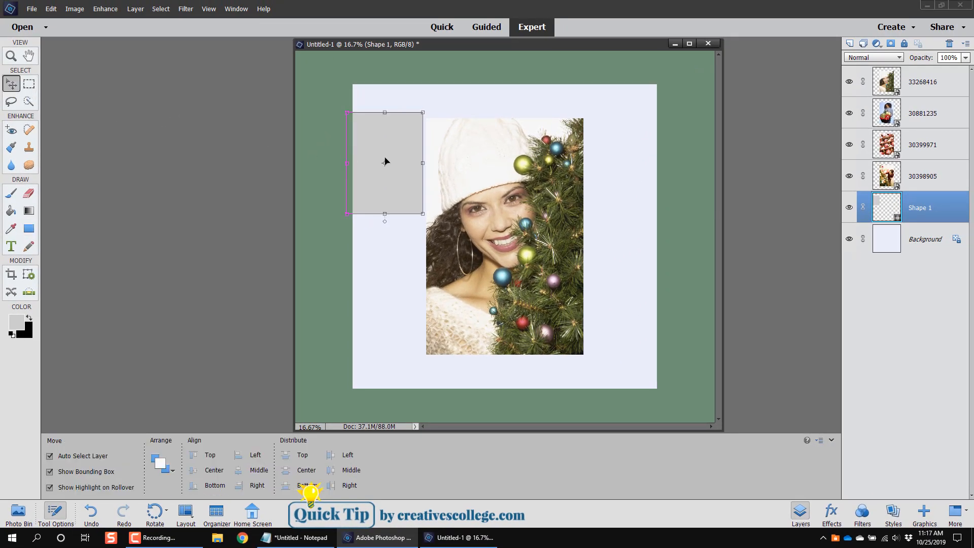
drag(385, 158, 504, 228)
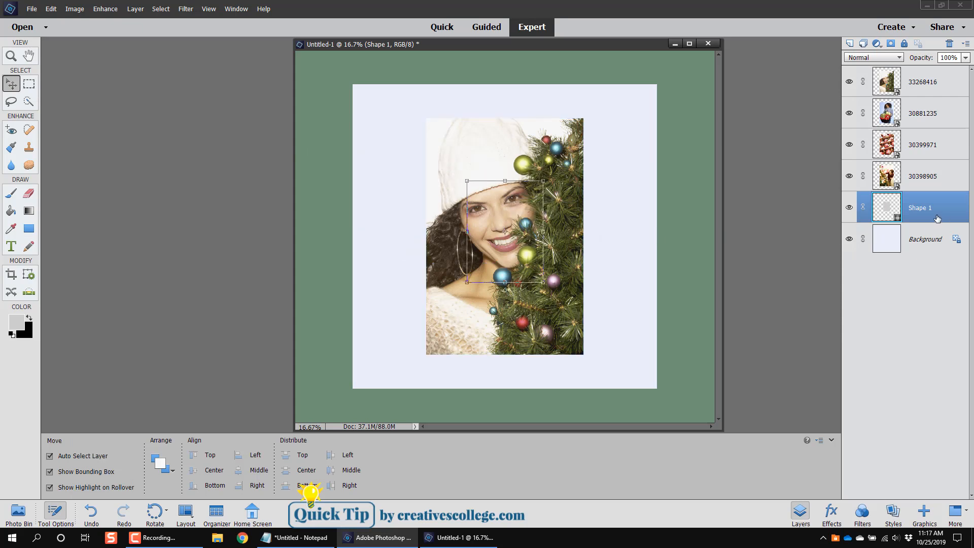
- Hide the four photo layers and duplicate the gray rectangle layer three times
drag(847, 171, 847, 87)
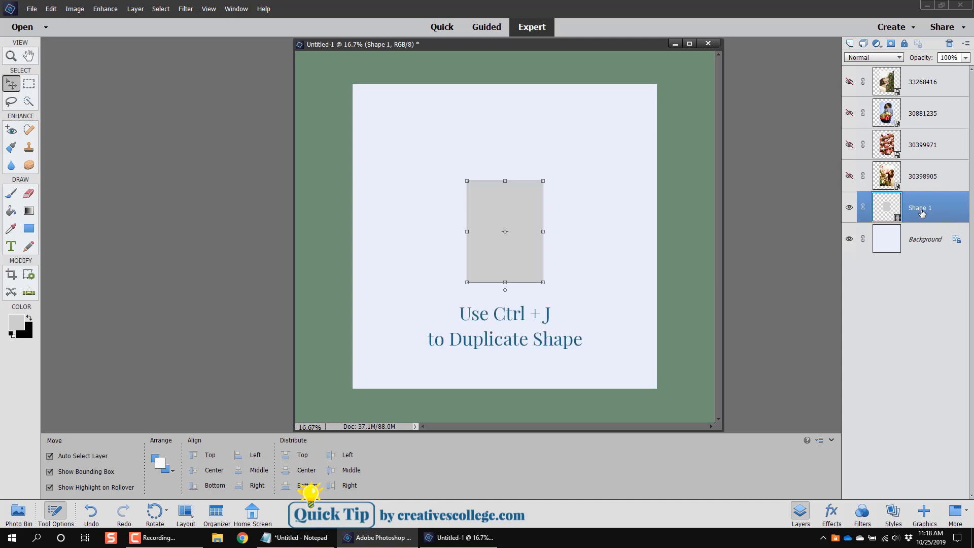
key(ctrl+j)
key(ctrl+j)
key(ctrl+j)
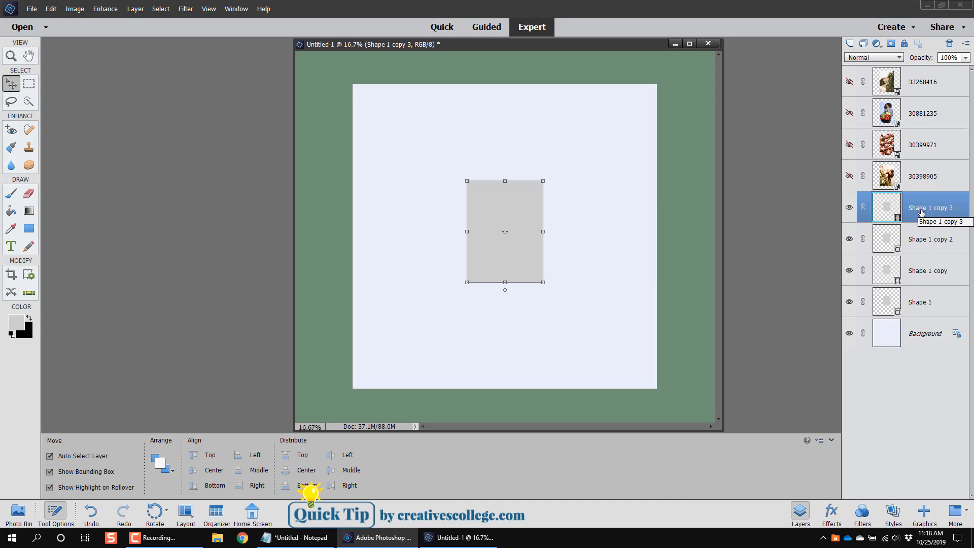
- Reorder the rectangle copies in the layer stack so that each photo layer has its own rectangle directly beneath it
drag(922, 203, 934, 99)
drag(922, 246, 936, 161)
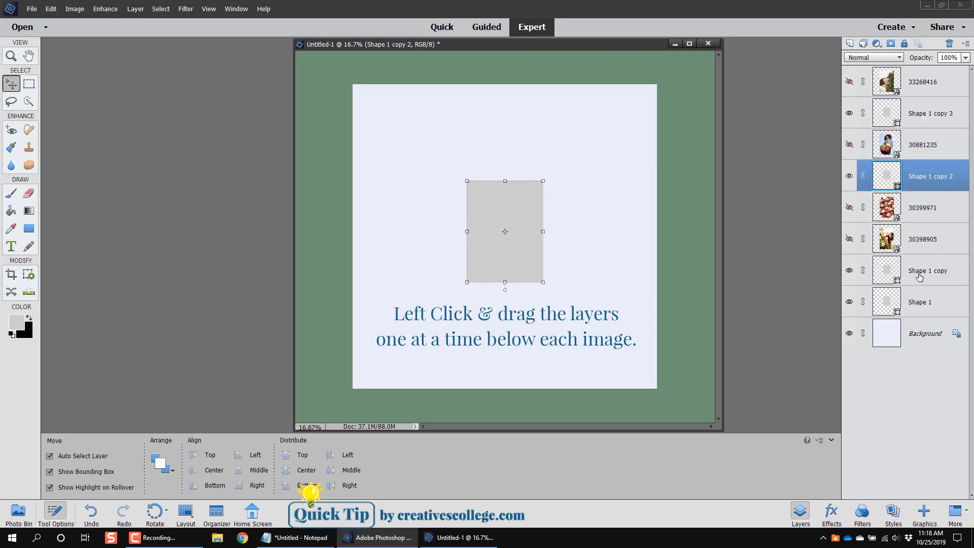
drag(924, 279, 928, 226)
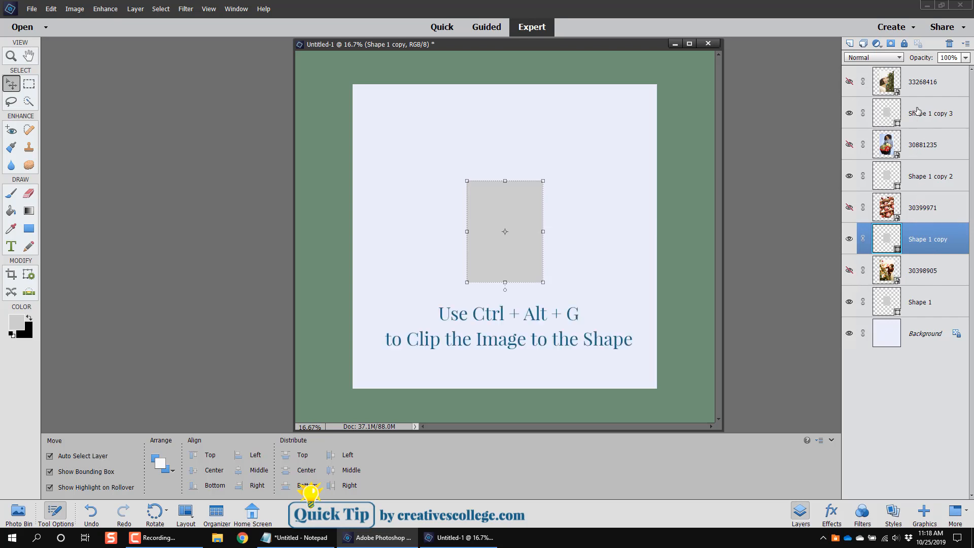
- Show all four photo layers again
click(848, 271)
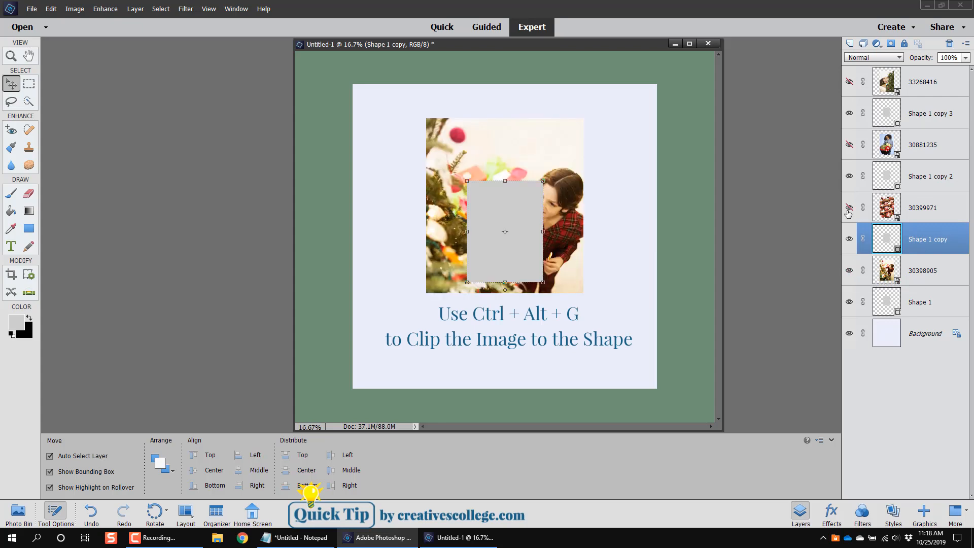
click(849, 207)
click(849, 145)
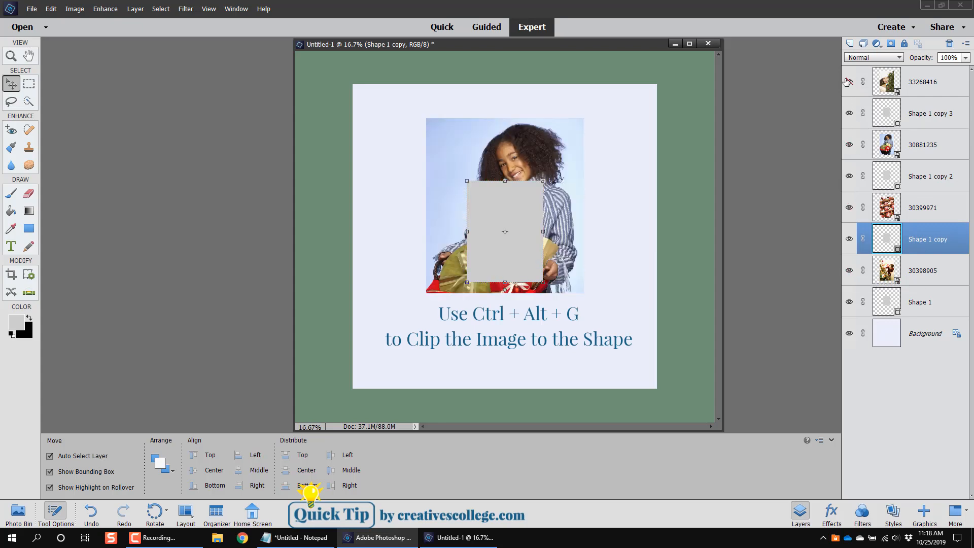
click(849, 82)
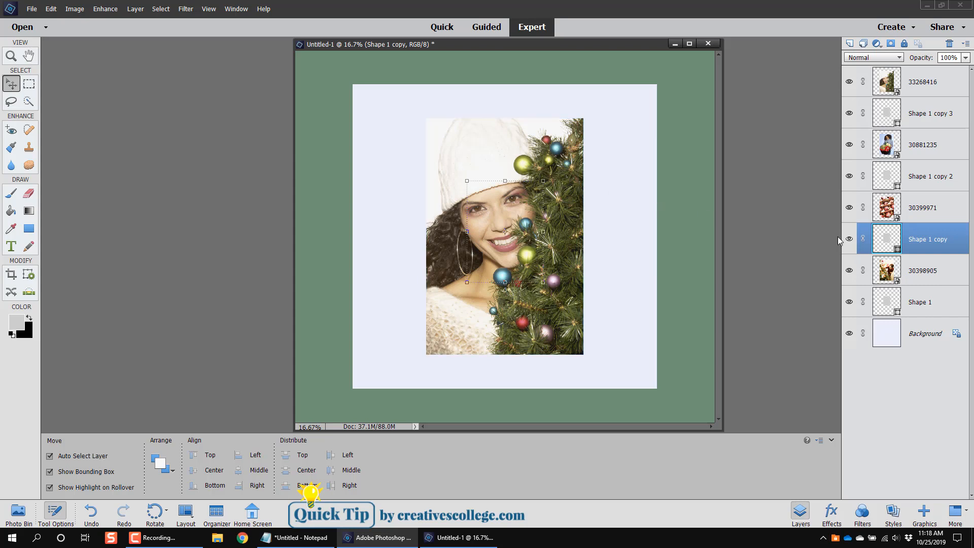
- Scale the four photo layers down together to about 69%, keeping them slightly larger than the gray rectangles, and apply the transform
click(943, 276)
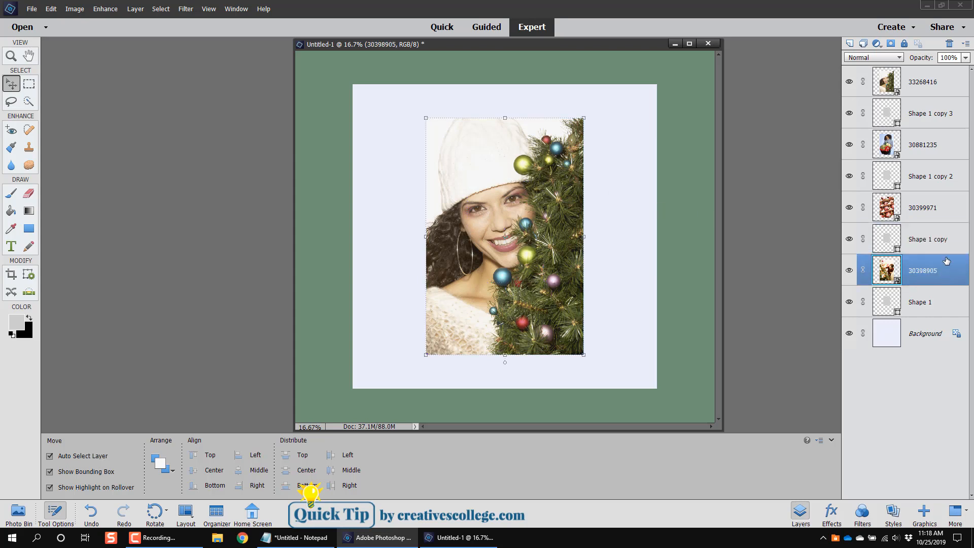
ctrl+click(924, 209)
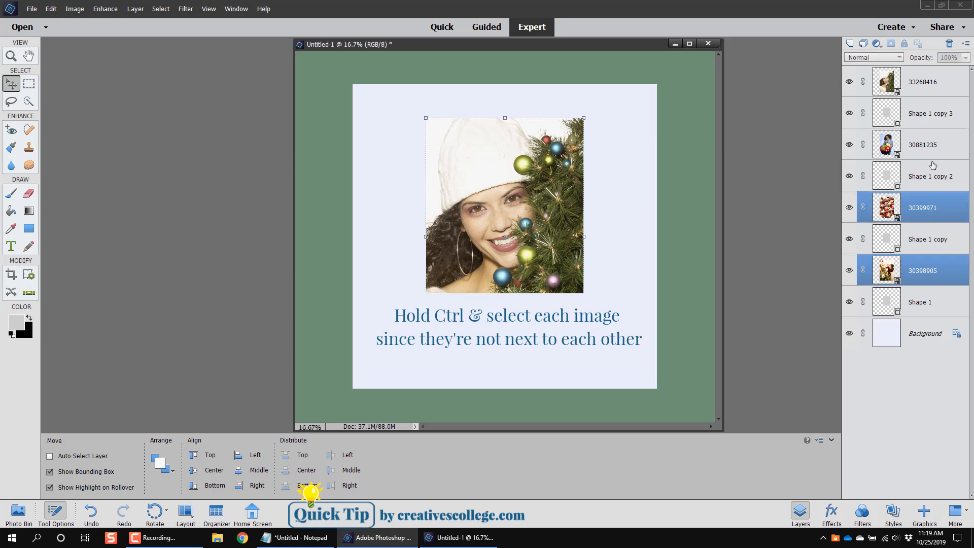
ctrl+click(926, 147)
ctrl+click(940, 80)
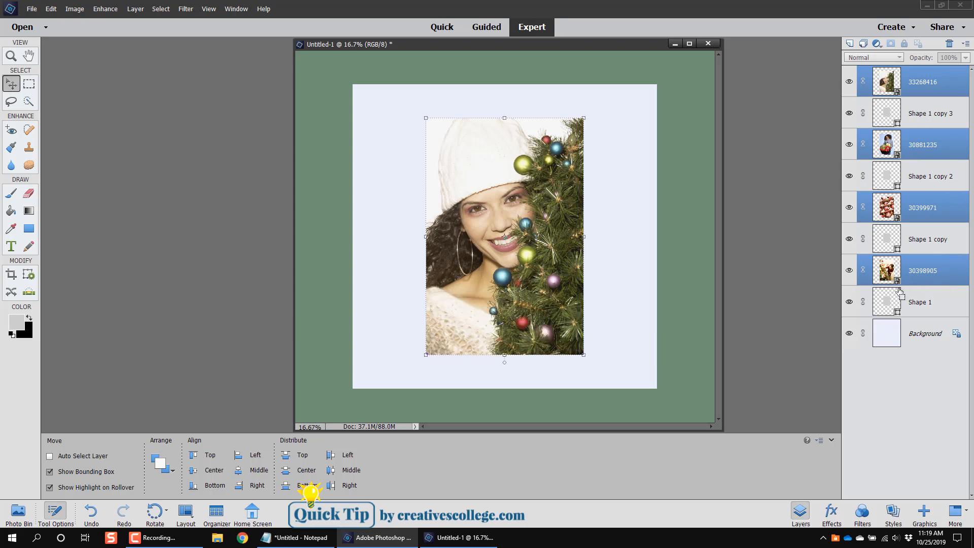
drag(583, 354, 559, 318)
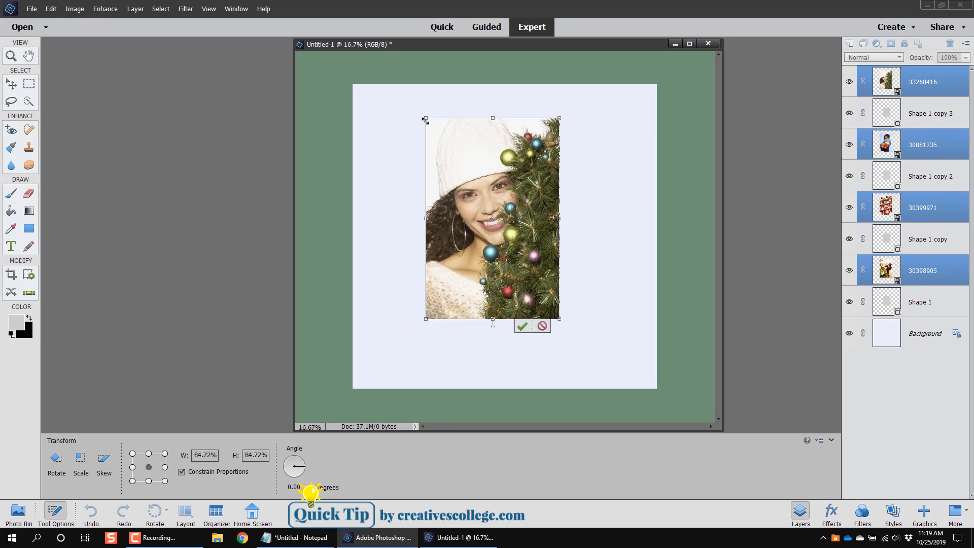
drag(425, 119, 449, 153)
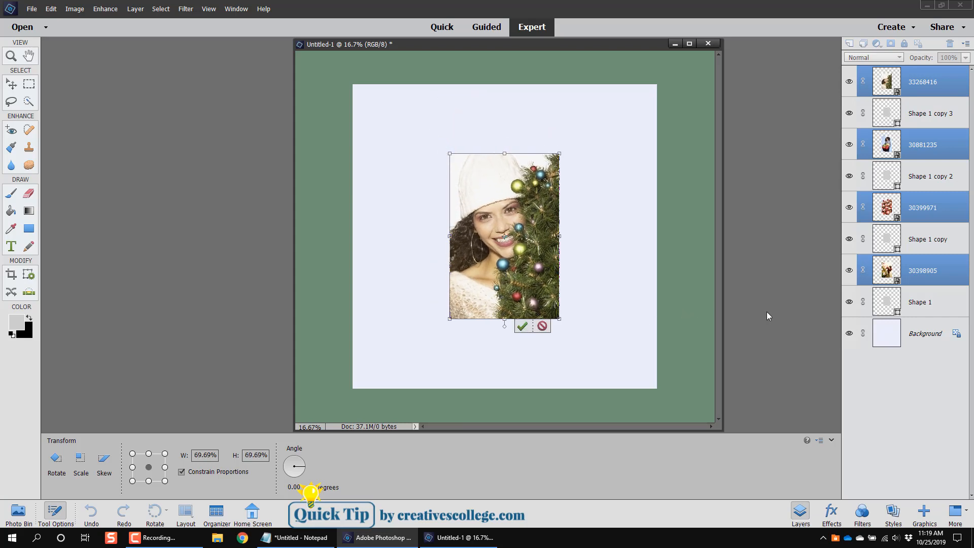
drag(559, 319, 558, 316)
click(524, 321)
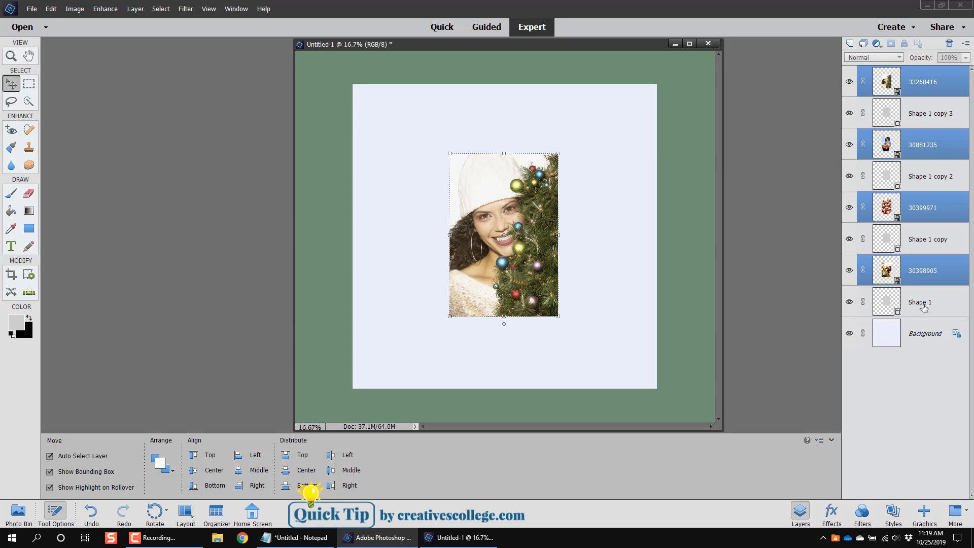
- Clip each of the four photo layers to the rectangle layer directly beneath it
click(924, 84)
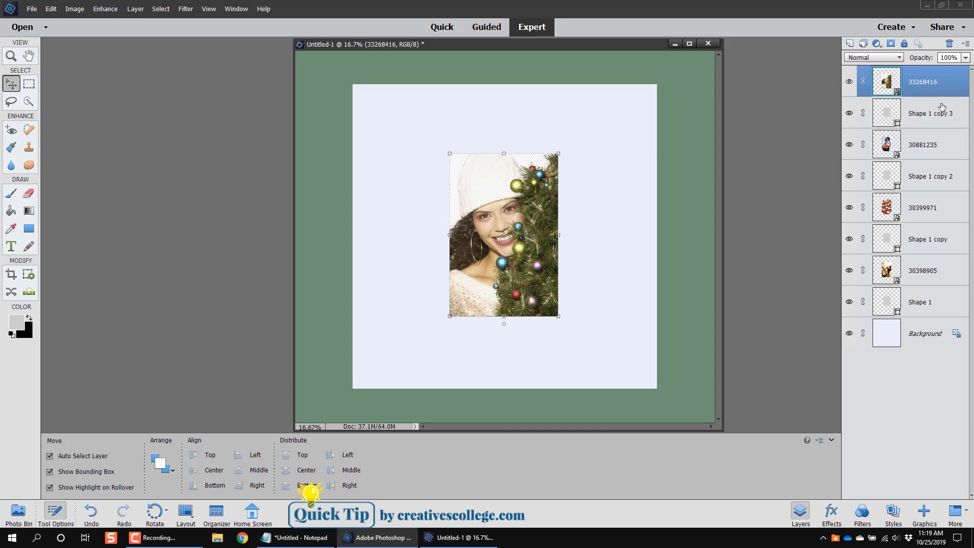
key(ctrl+alt+g)
key(ctrl+alt+g)
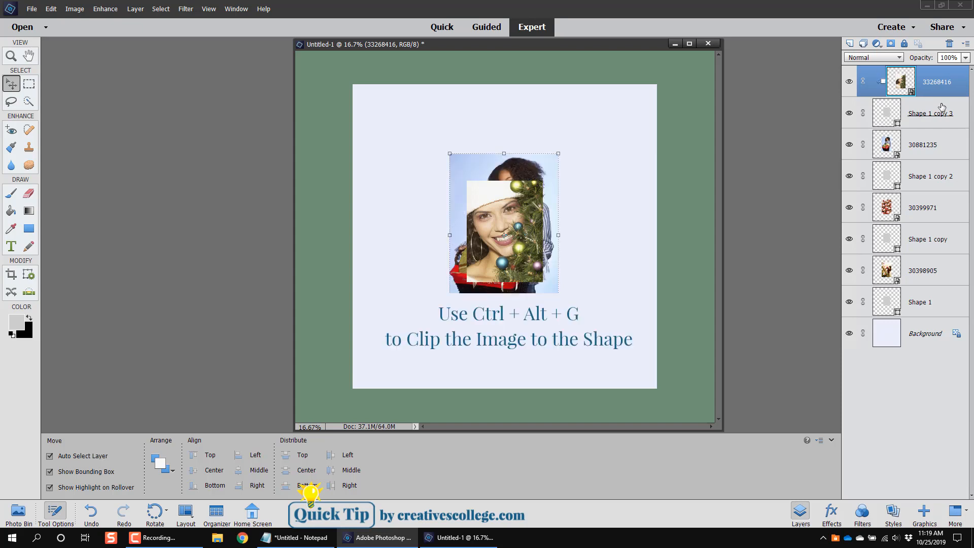
click(931, 145)
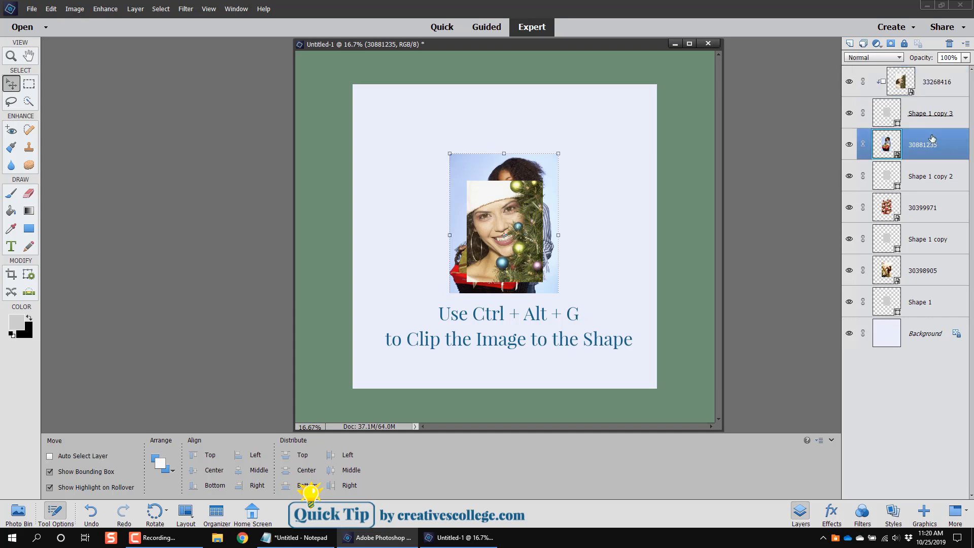
key(ctrl+alt+g)
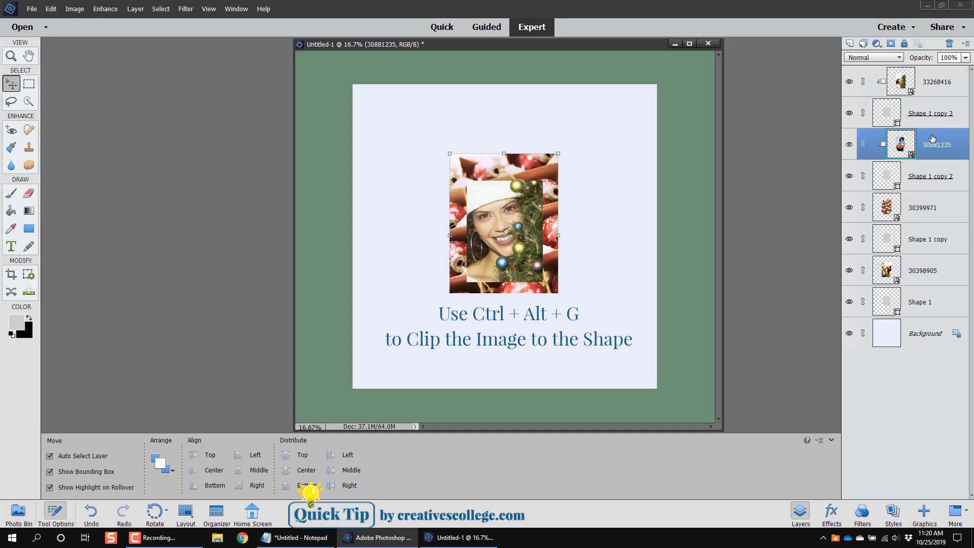
click(947, 210)
key(ctrl+alt+g)
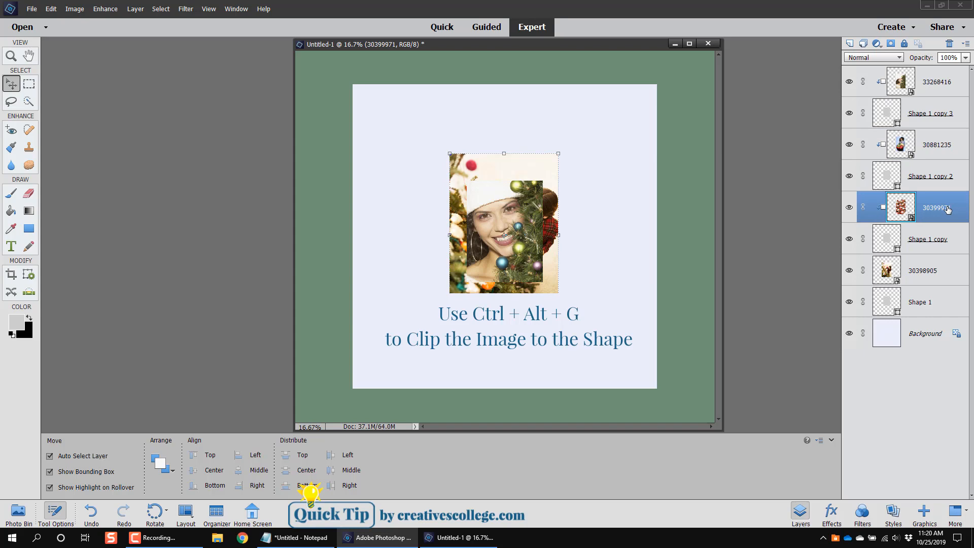
click(941, 278)
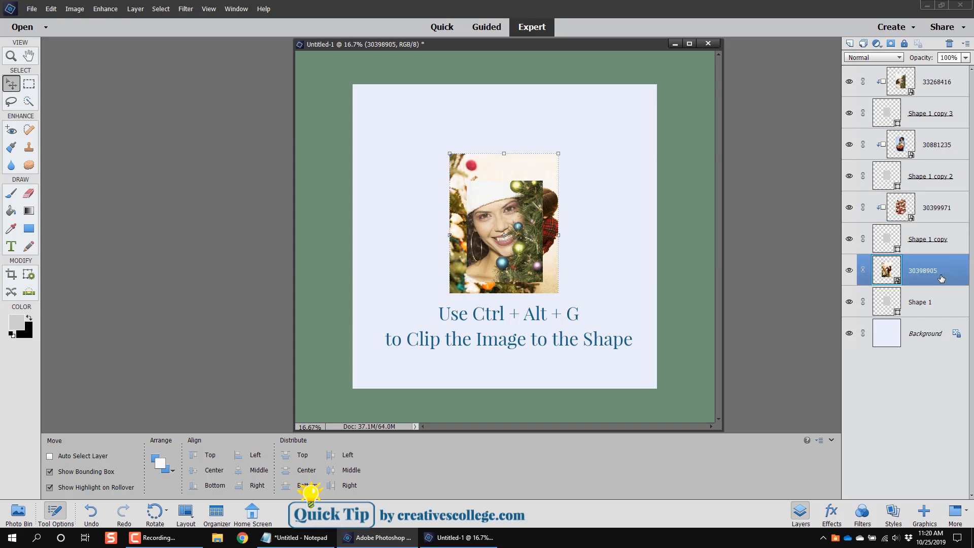
key(ctrl+alt+g)
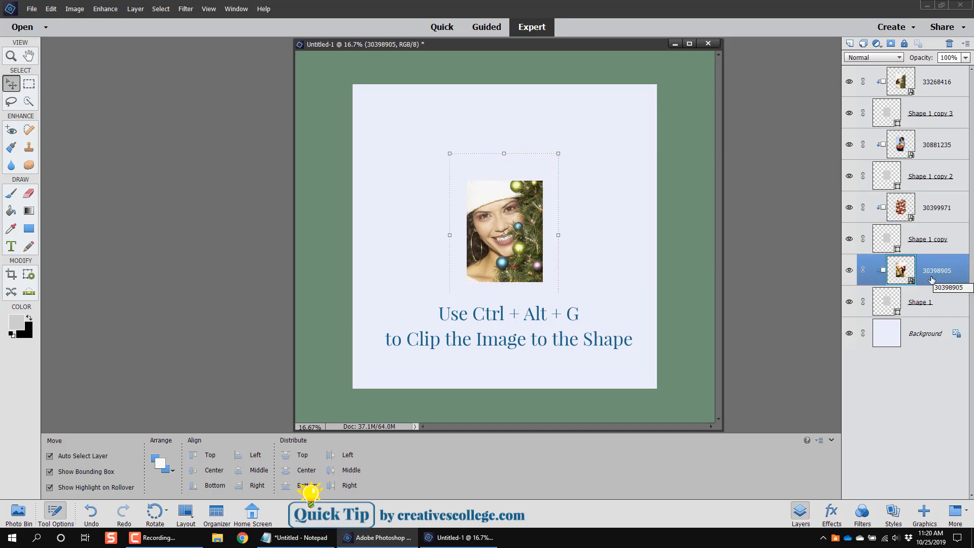
- Hide the upper three clipped photos and their rectangles, leaving only photo 30398905 with its Shape 1 rectangle shown
click(848, 82)
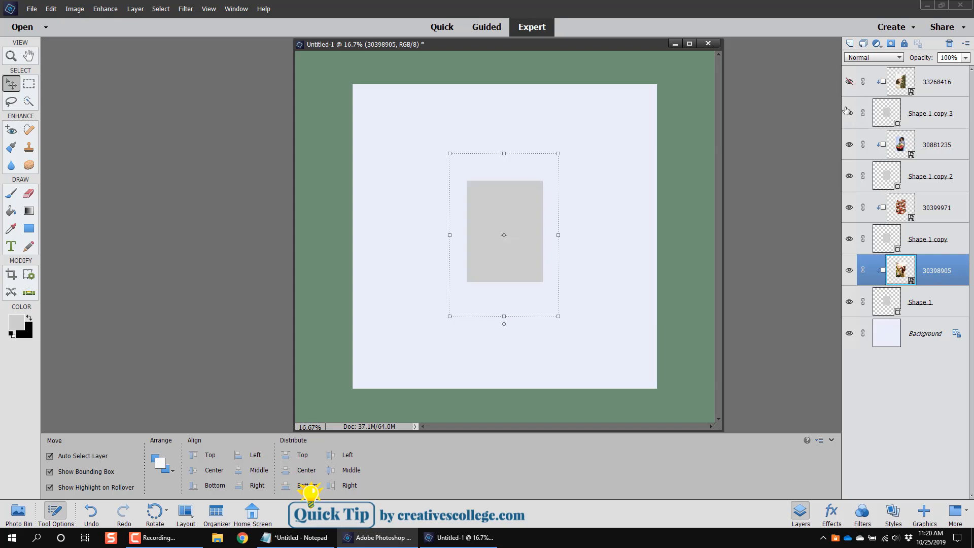
click(849, 145)
click(849, 113)
click(849, 176)
click(848, 207)
click(848, 239)
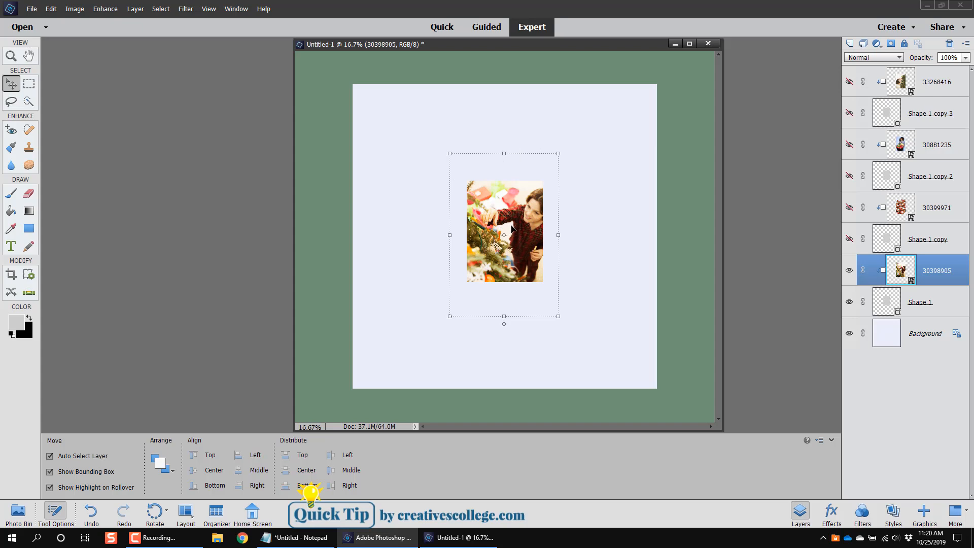
- Move photo 30398905 slightly up and left inside its Shape 1 rectangle and apply the change
click(557, 317)
mouse_move(547, 311)
mouse_down()
mouse_move(528, 307)
mouse_move(540, 296)
mouse_up()
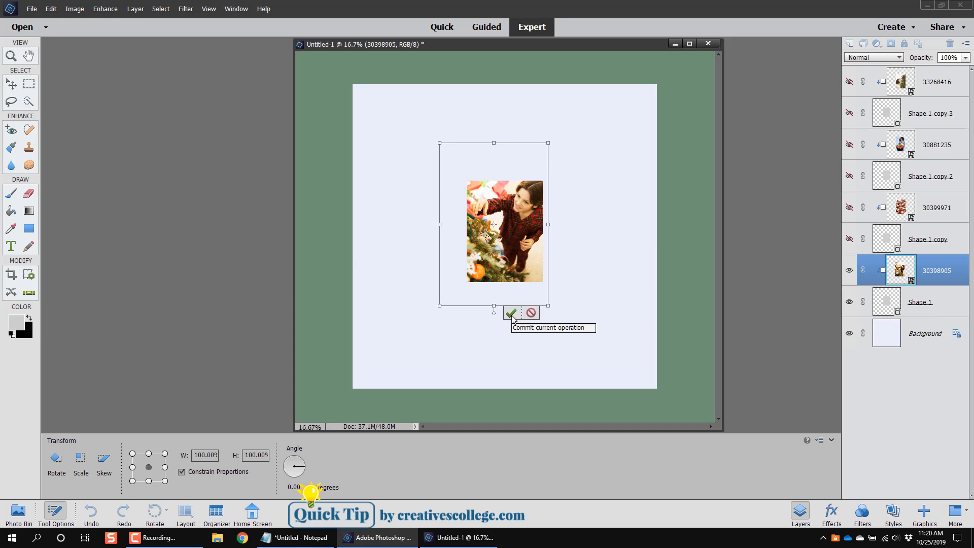
click(512, 316)
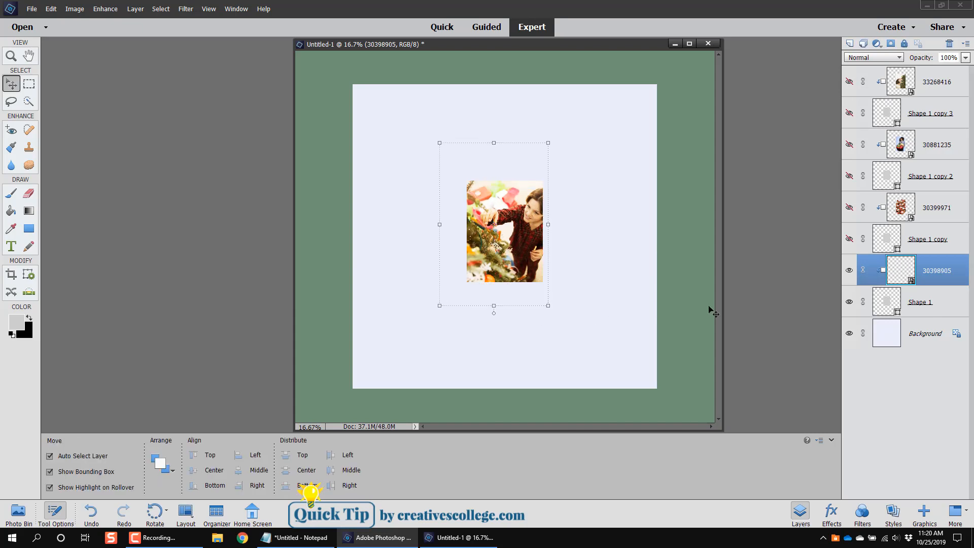
- Hide photo 30398905 and Shape 1, and show photo 30399971 with its Shape 1 copy rectangle
click(850, 270)
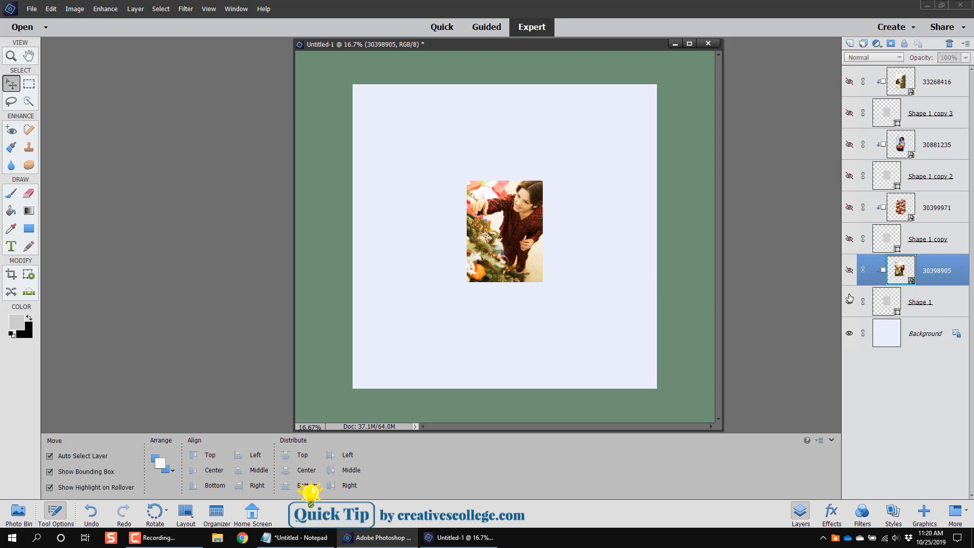
click(850, 295)
click(849, 238)
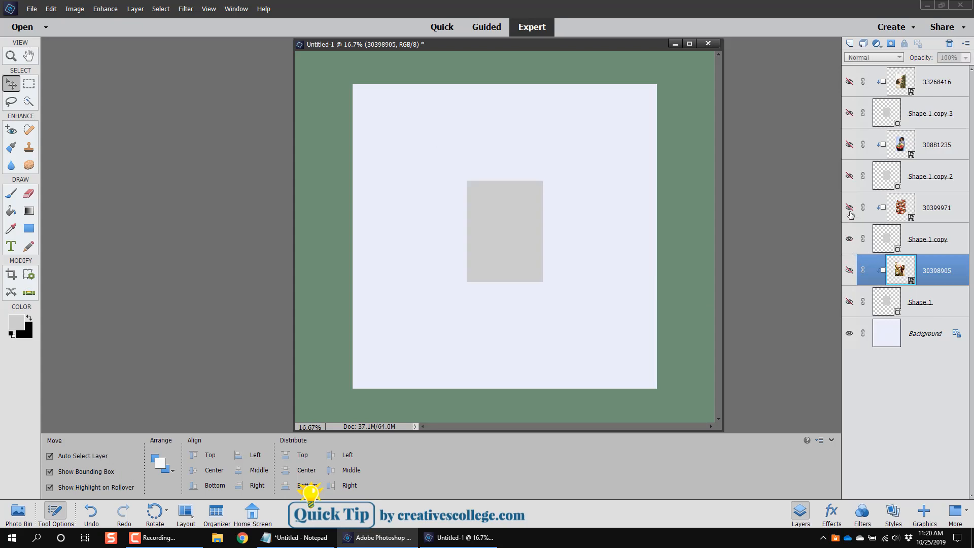
click(849, 207)
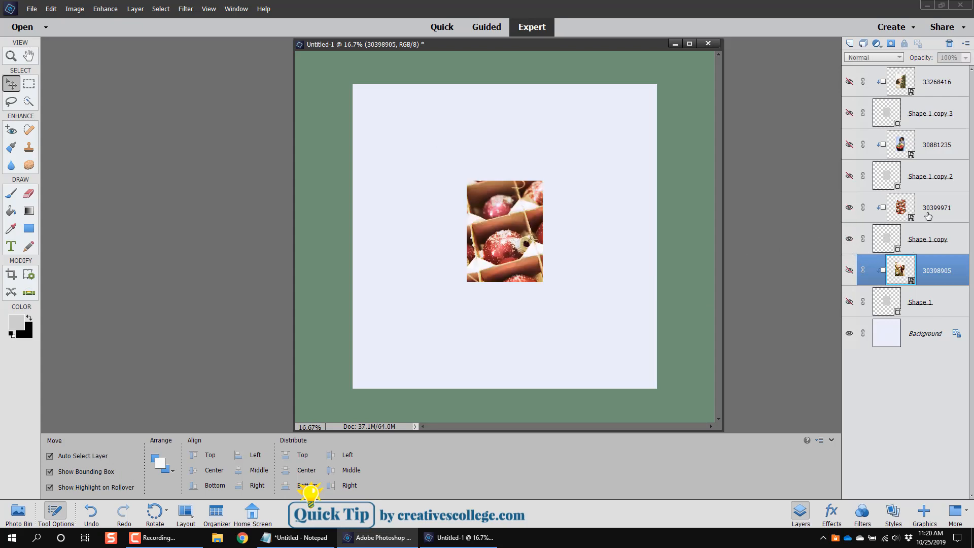
- Show photo 30881235 with its Shape 1 copy 2 rectangle above the ornaments photo
click(849, 207)
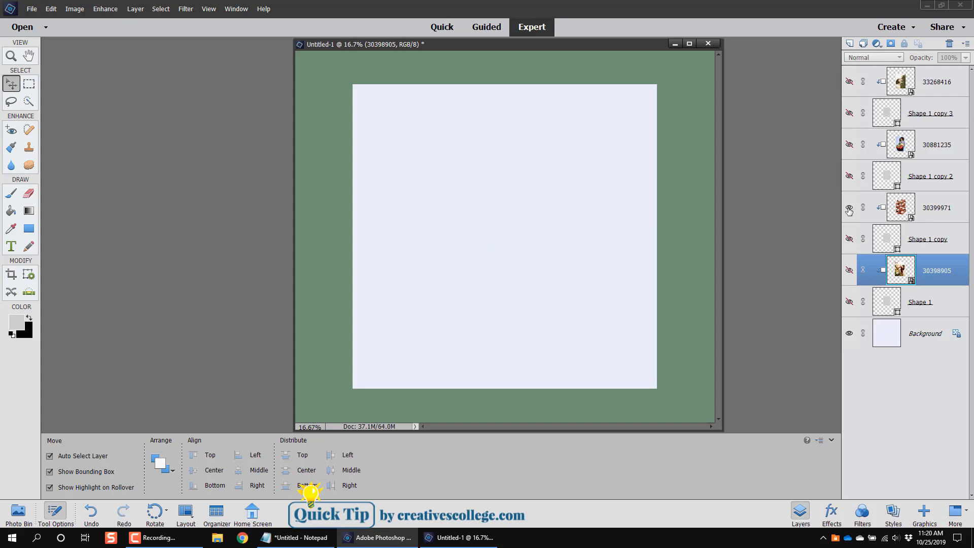
click(850, 208)
click(849, 176)
click(849, 144)
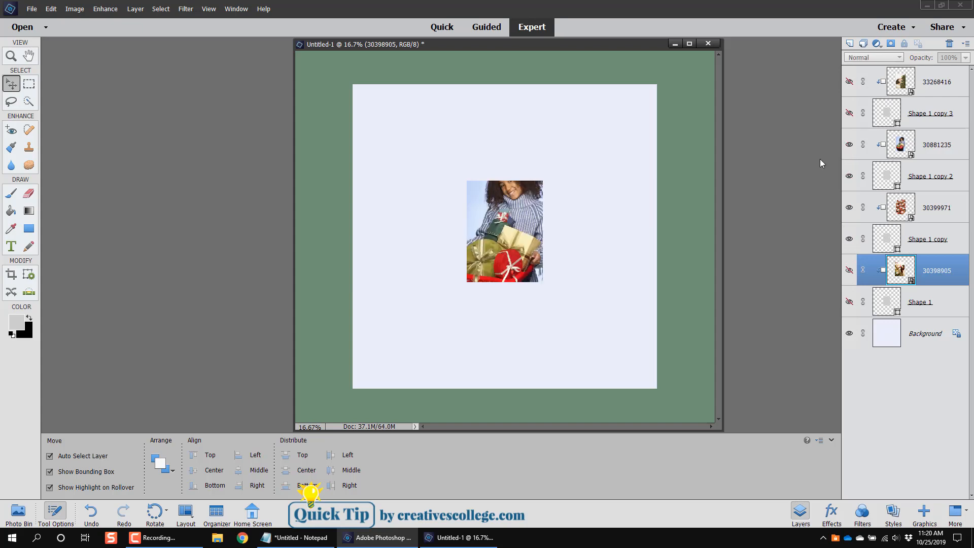
- Move photo 30881235 down and right inside its rectangle, scale it to about 87%, and apply the transform
click(924, 152)
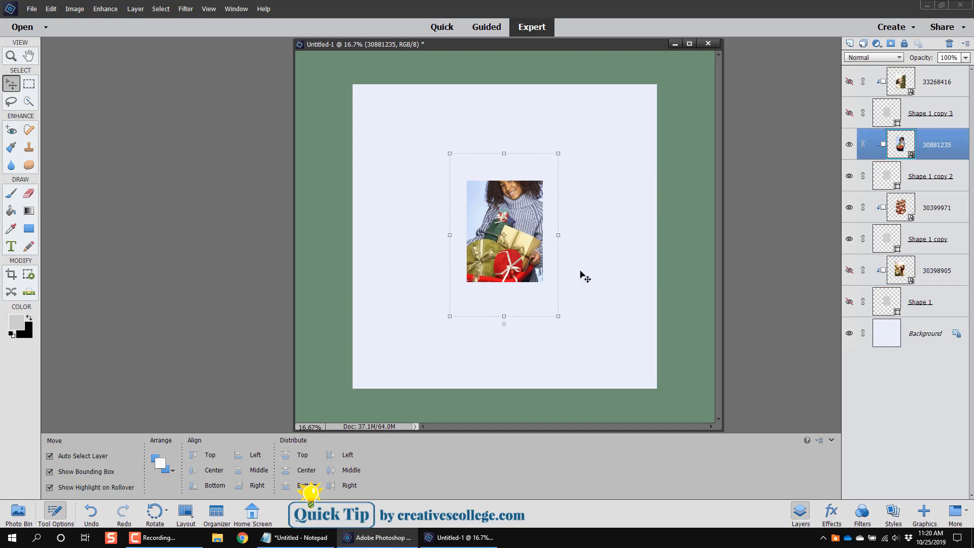
drag(552, 296, 557, 315)
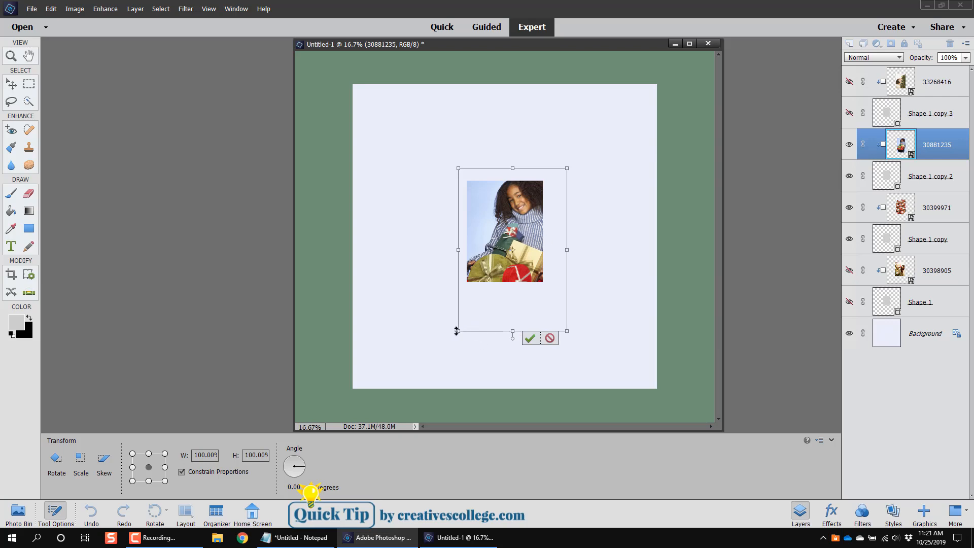
drag(456, 331, 553, 309)
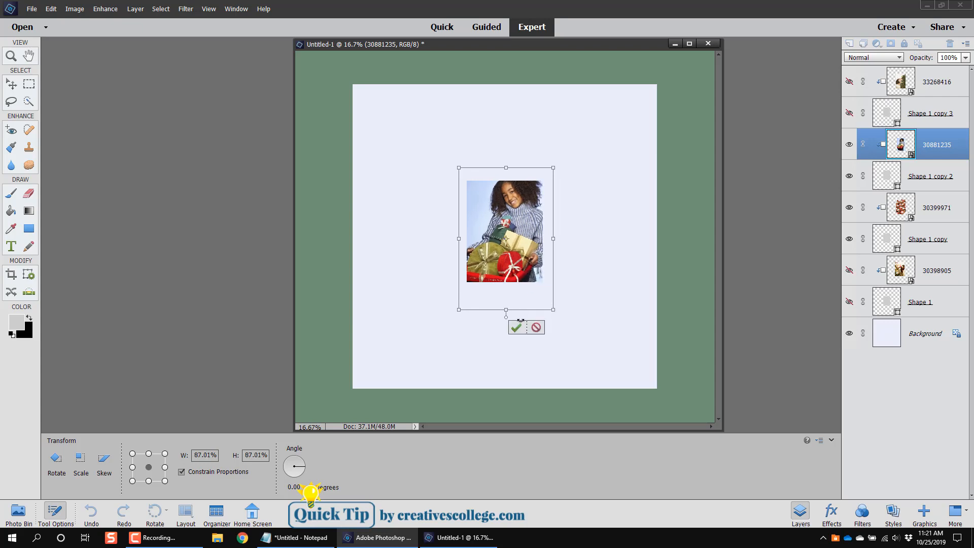
click(516, 327)
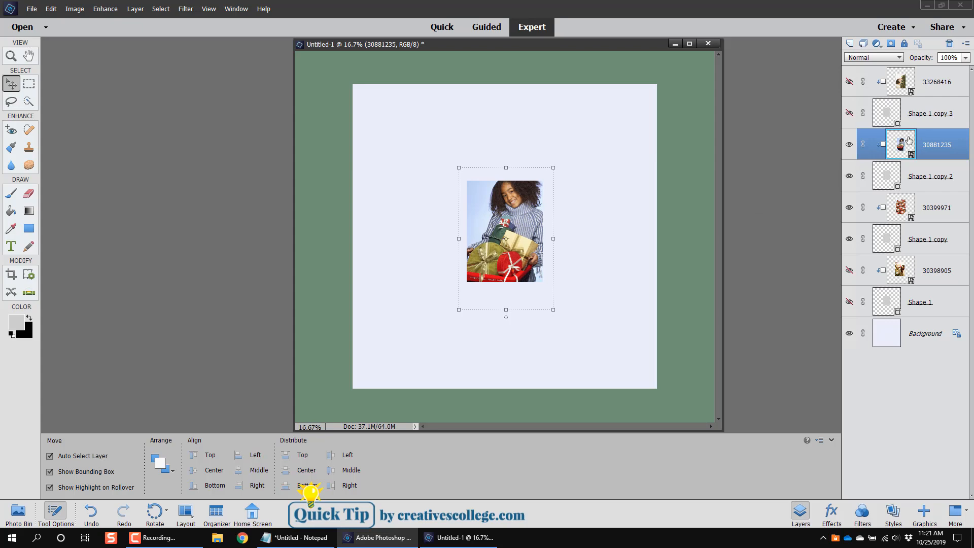
- Hide photo 30881235 and its rectangle, and show photo 33268416 with its Shape 1 copy 3 rectangle
click(848, 144)
click(848, 176)
click(848, 112)
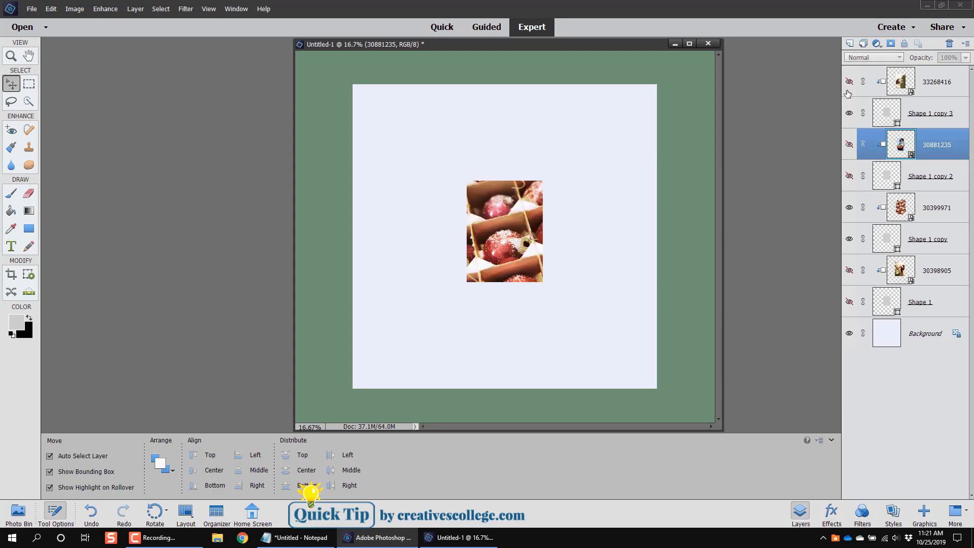
click(849, 82)
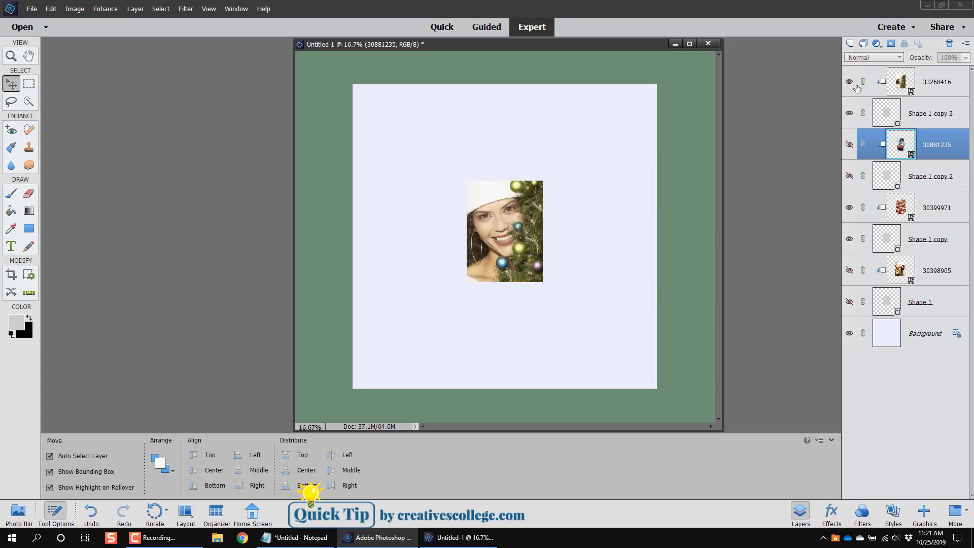
click(849, 82)
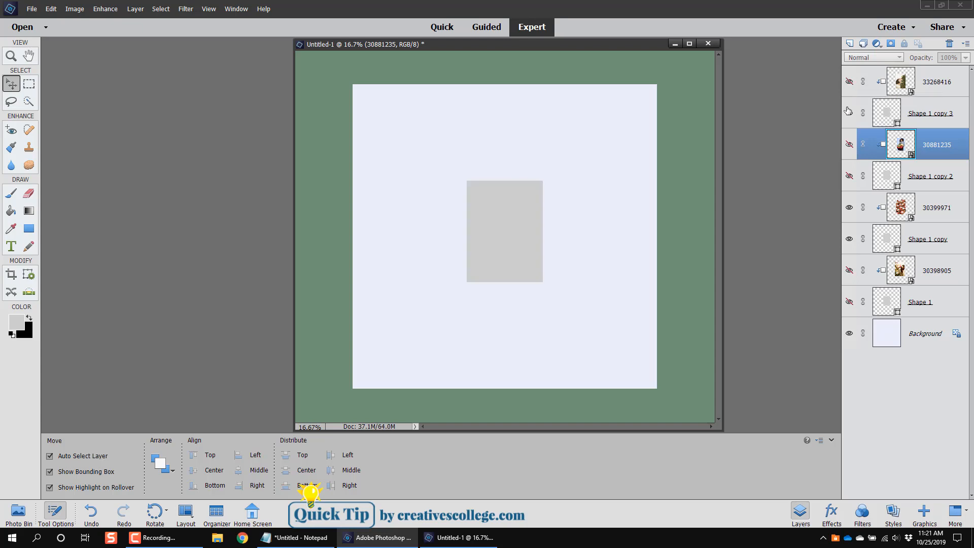
click(848, 82)
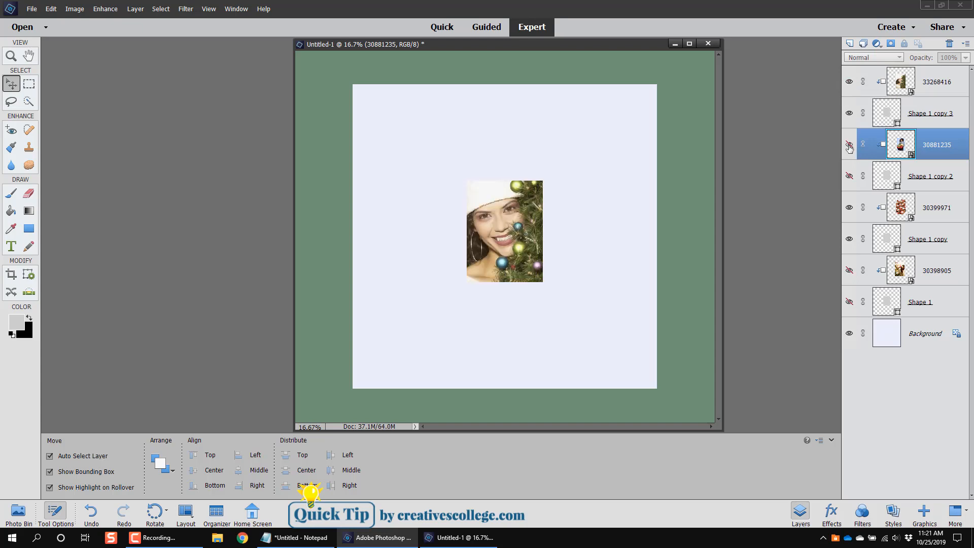
- Link photo 33268416 to Shape 1 copy 3, and photo 30881235 to Shape 1 copy 2
click(862, 84)
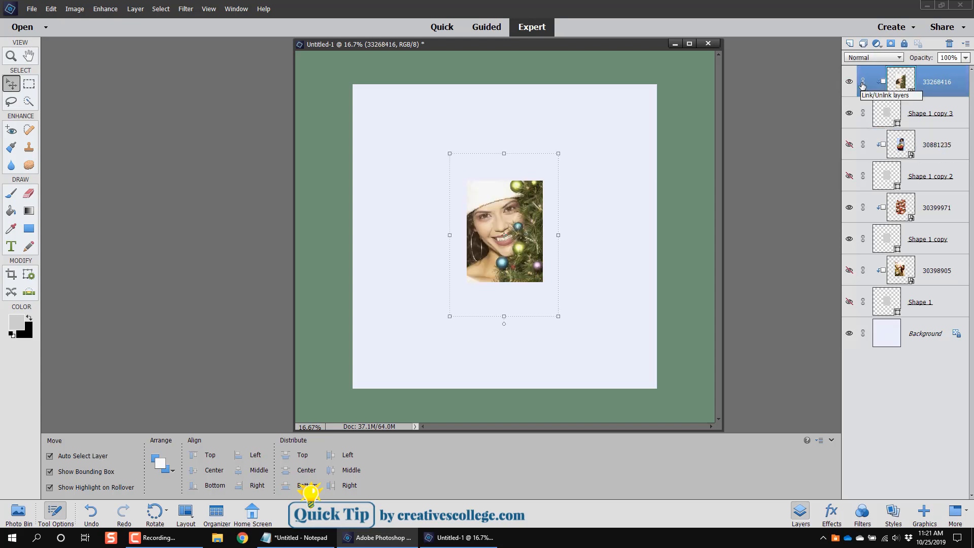
ctrl+click(951, 127)
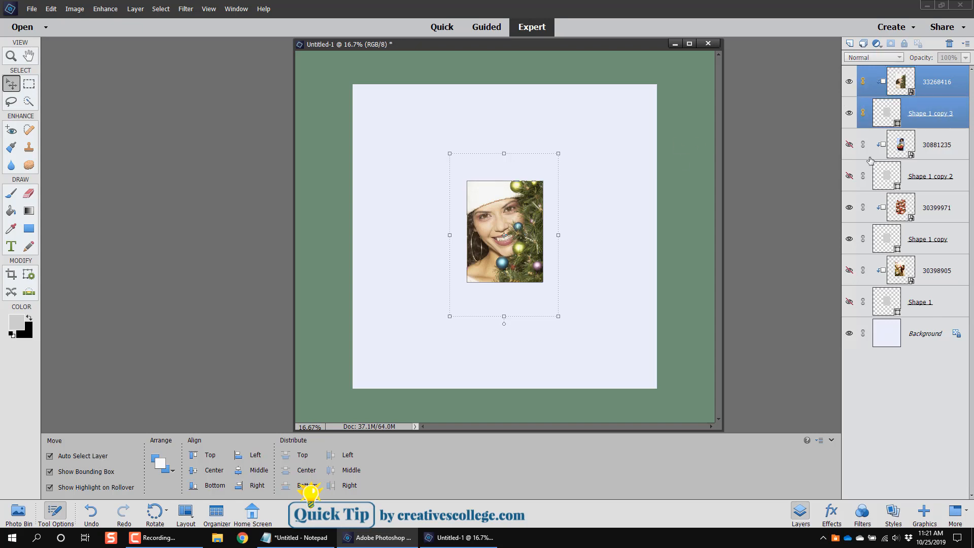
click(849, 145)
click(849, 176)
click(848, 176)
click(933, 158)
ctrl+click(945, 187)
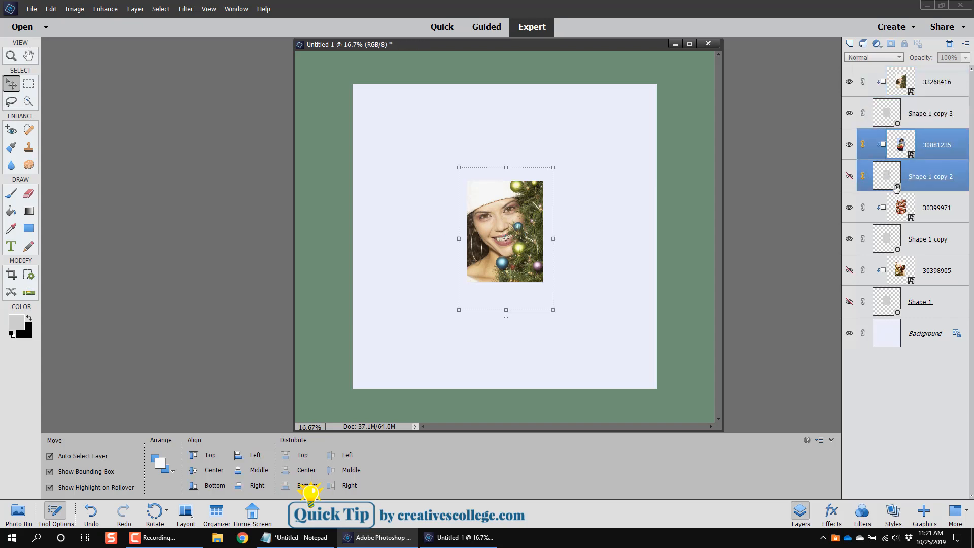
- Link photo 30399971 to Shape 1 copy and photo 30398905 to Shape 1, with all layers shown
click(930, 212)
click(849, 176)
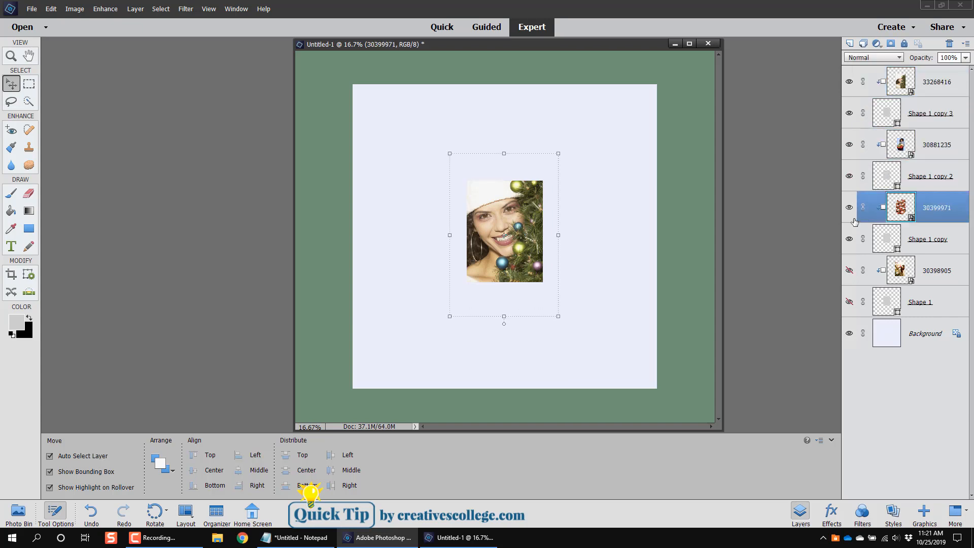
ctrl+click(927, 235)
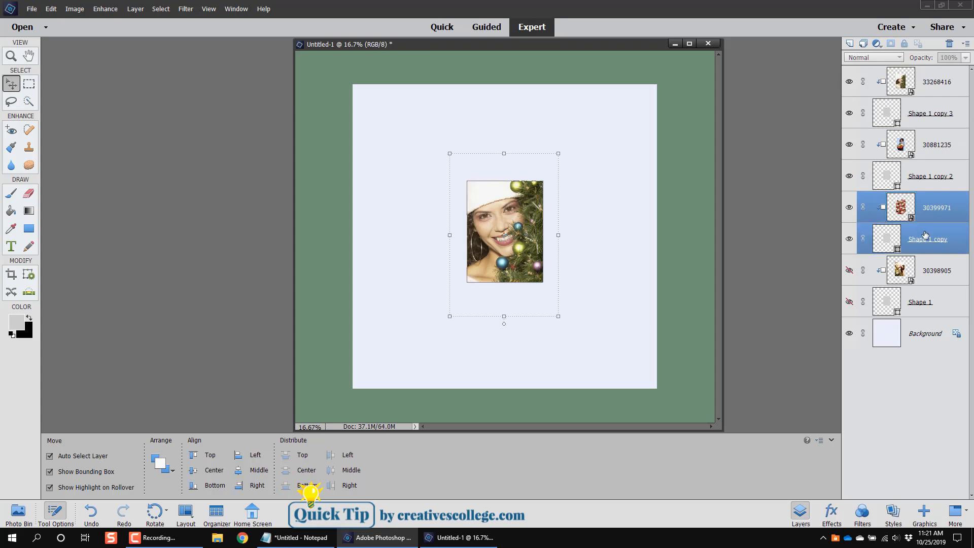
click(863, 208)
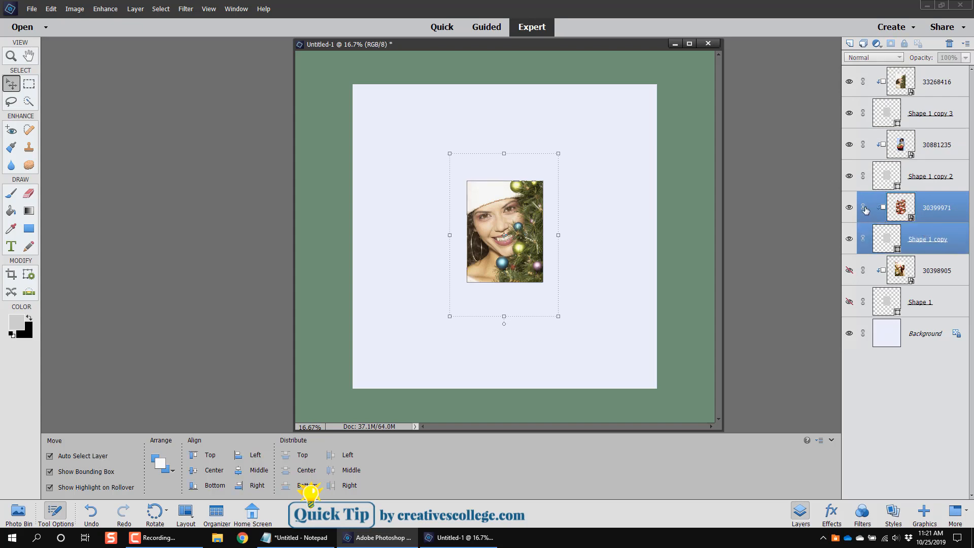
click(849, 271)
click(849, 301)
click(863, 302)
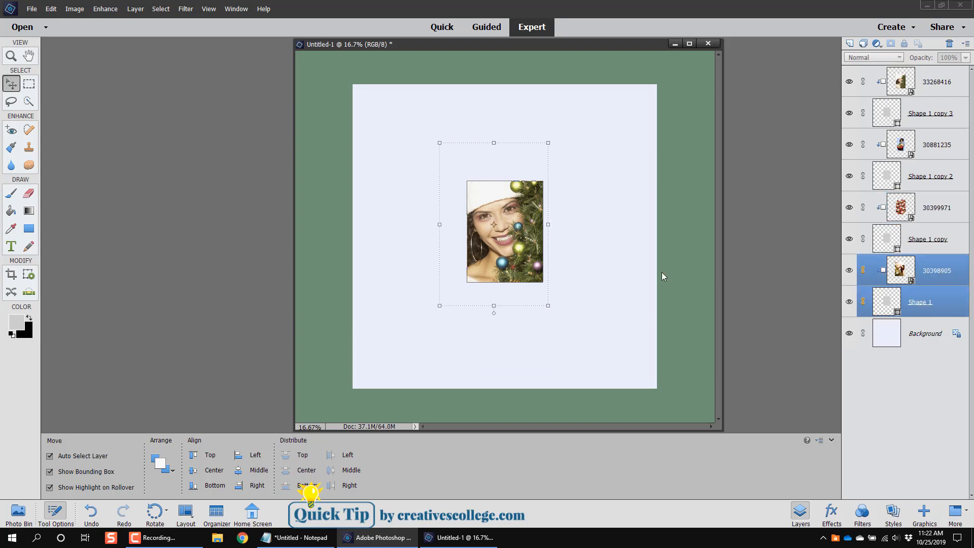
- Move the linked photo-and-rectangle pairs apart across the square page
click(518, 249)
drag(518, 250, 434, 181)
drag(504, 246, 528, 175)
drag(528, 278, 514, 340)
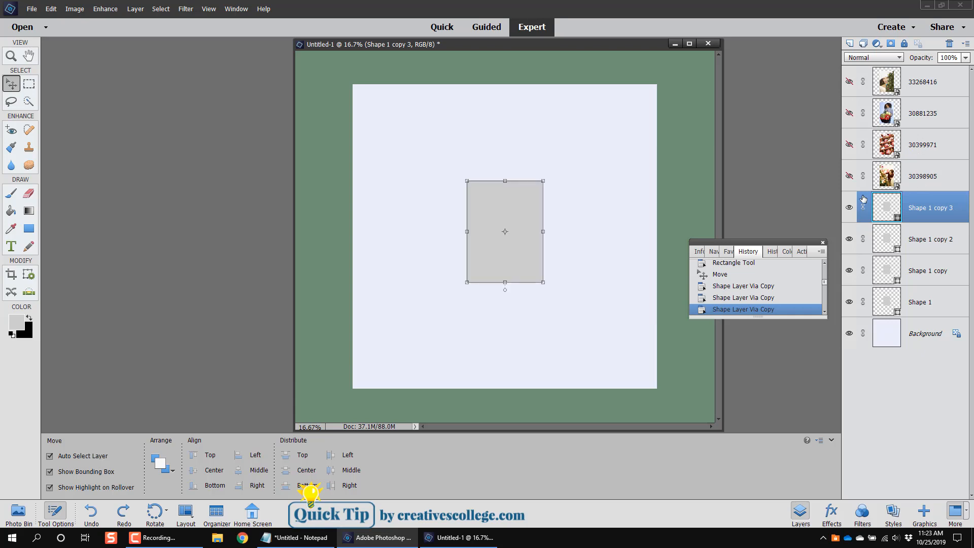
- Hide the four gray rectangle layers, show all four photo layers, and close the History panel
drag(849, 208, 851, 302)
drag(858, 177, 849, 102)
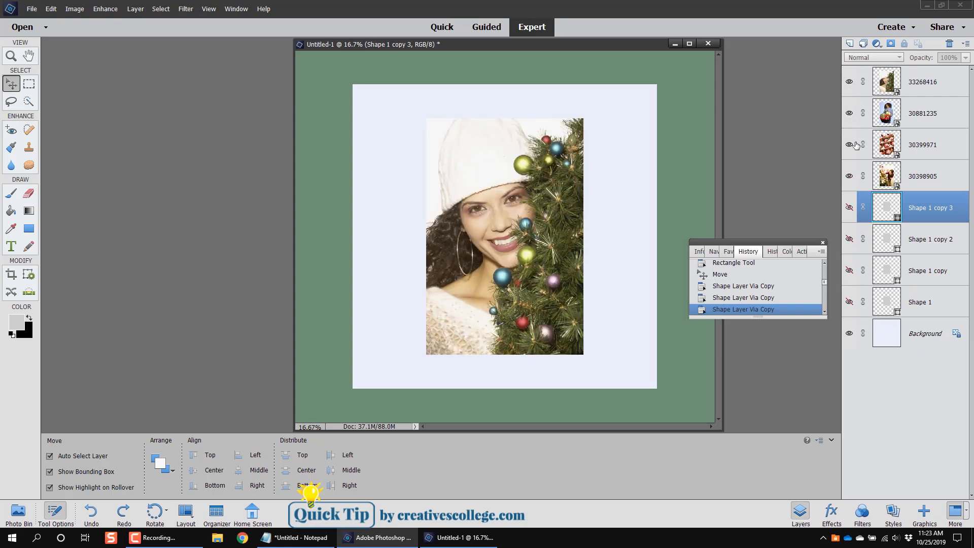
click(822, 243)
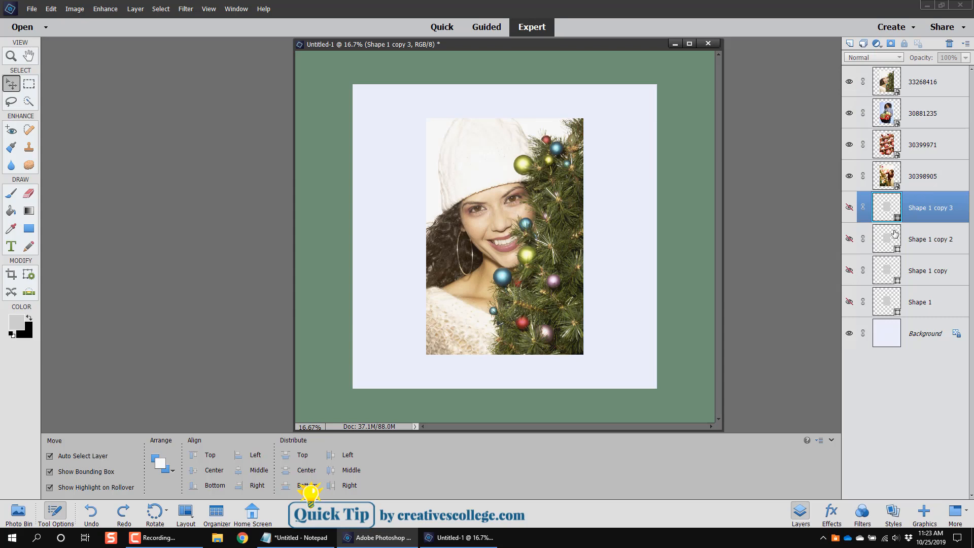
- Scale the four photo layers down together to about 43% with proportions constrained, and apply the transform
click(928, 91)
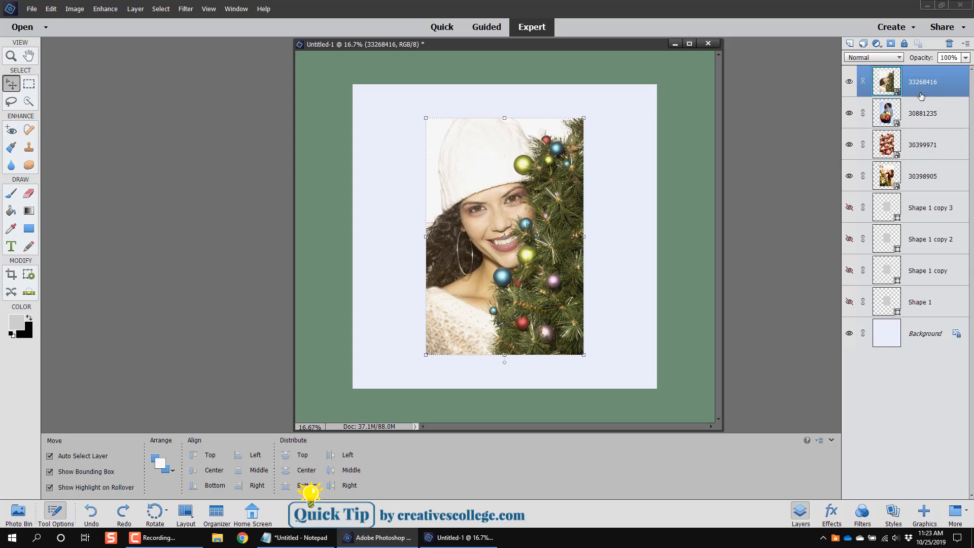
shift+click(932, 180)
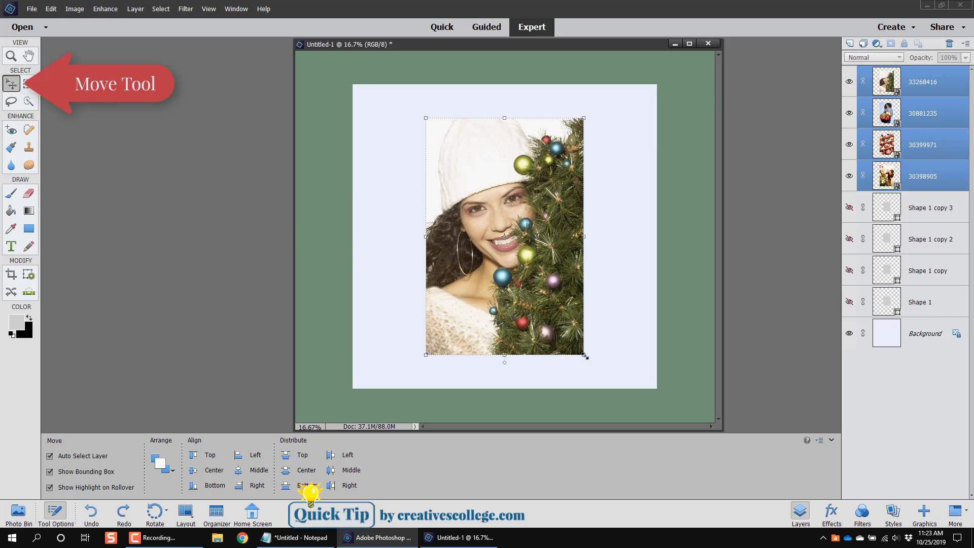
drag(585, 355, 493, 216)
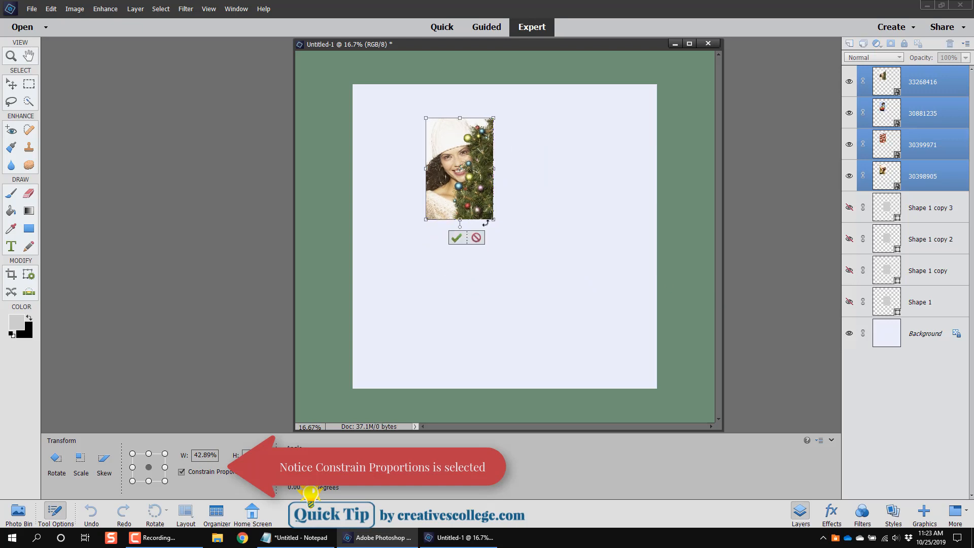
click(481, 246)
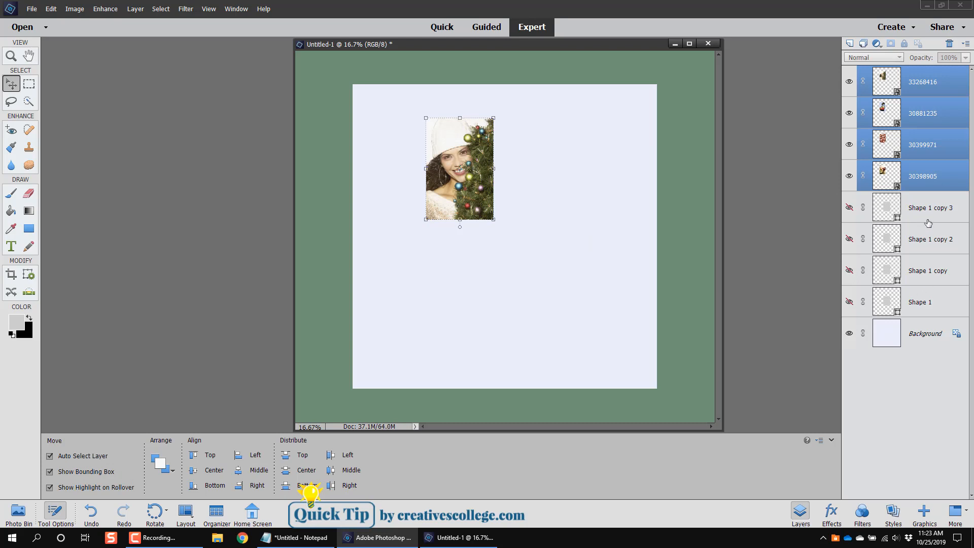
- Scale only photo 30398905 up to about 112% from its upper-left corner and apply the transform
click(928, 183)
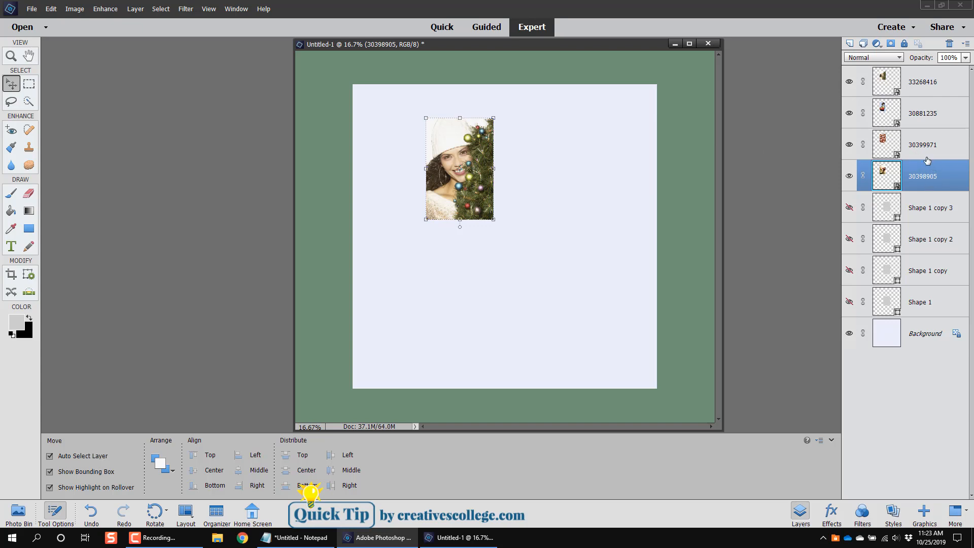
click(493, 221)
drag(494, 221, 502, 232)
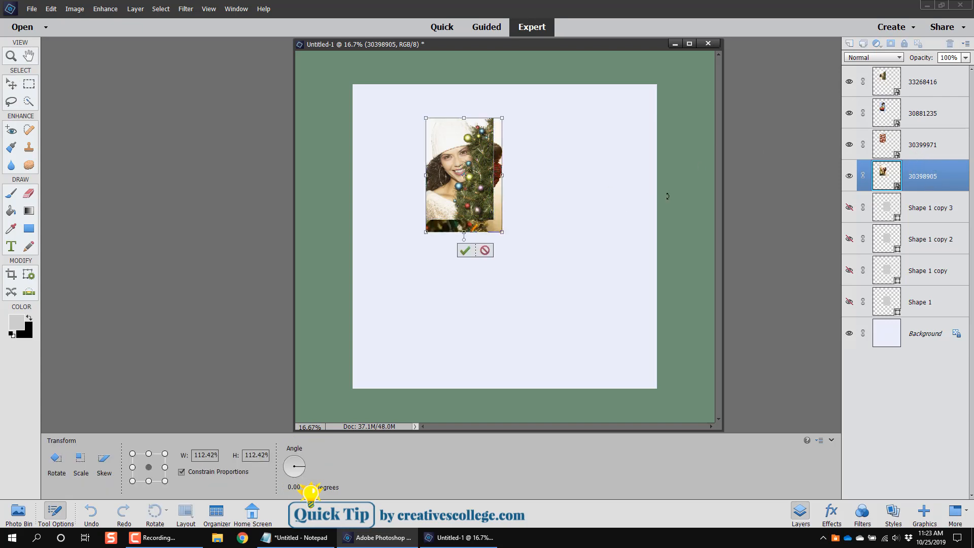
click(464, 250)
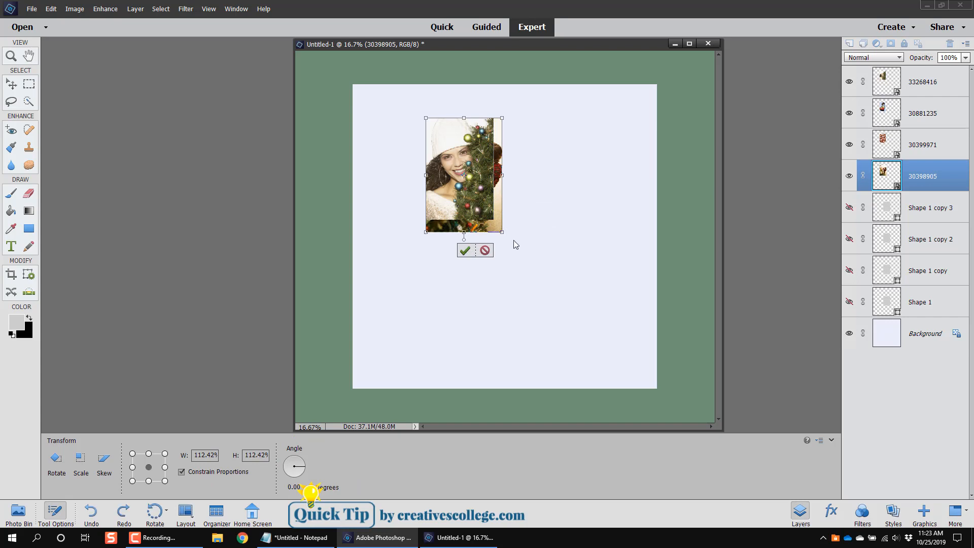
- Enlarge only photo 30881235 from its upper-left corner, making it bigger than the other photos, and apply the transform
click(918, 114)
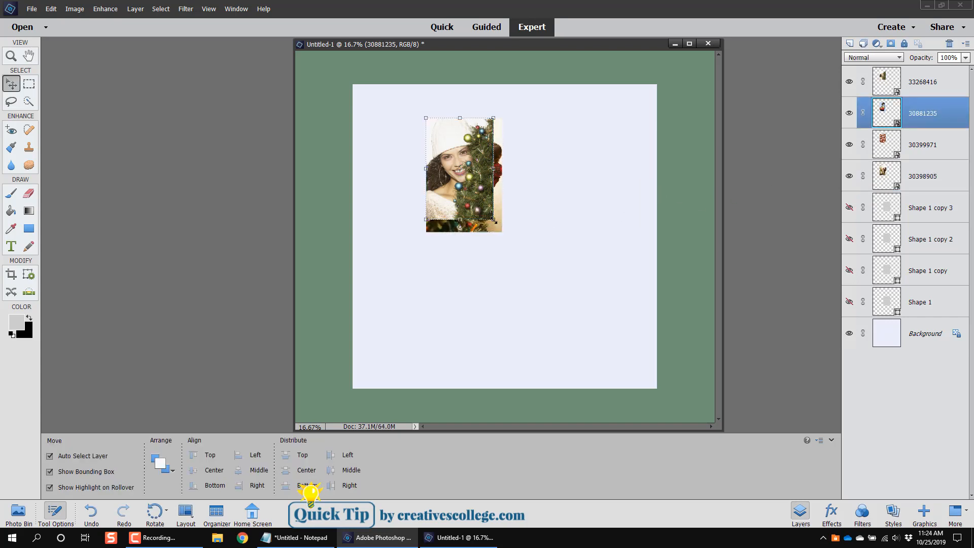
drag(494, 222, 516, 252)
click(475, 270)
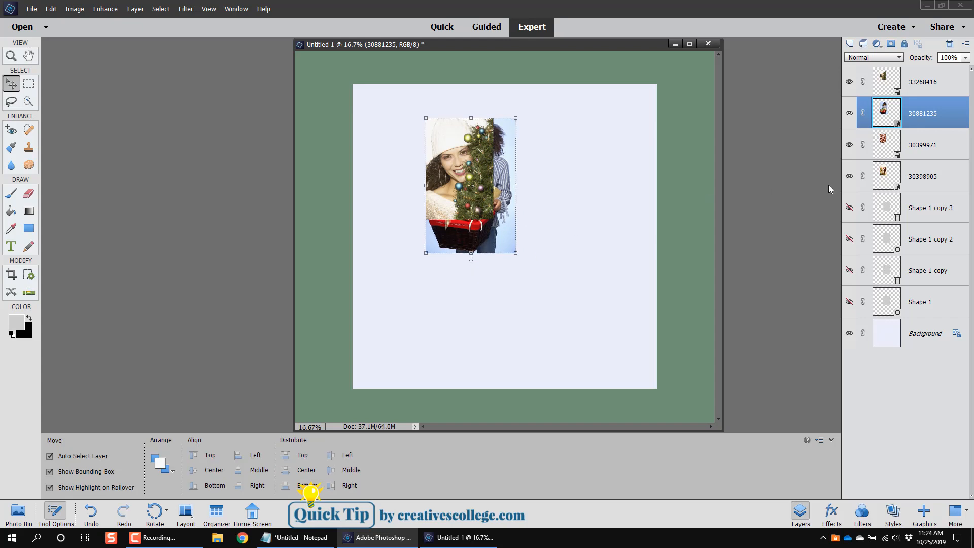
- Scale all four photo layers up together to about 131.75% from their shared upper-left corner with proportions constrained, and apply the transform
click(923, 93)
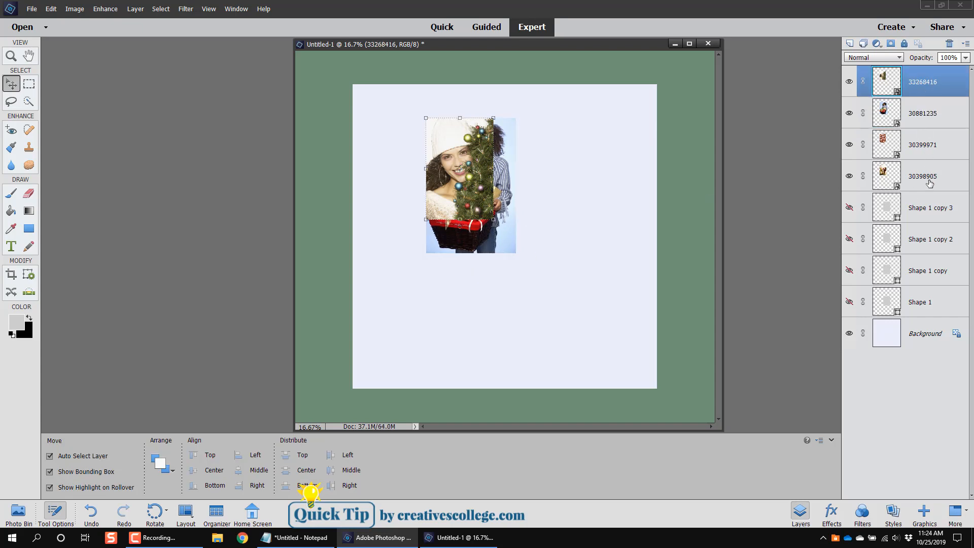
shift+click(930, 183)
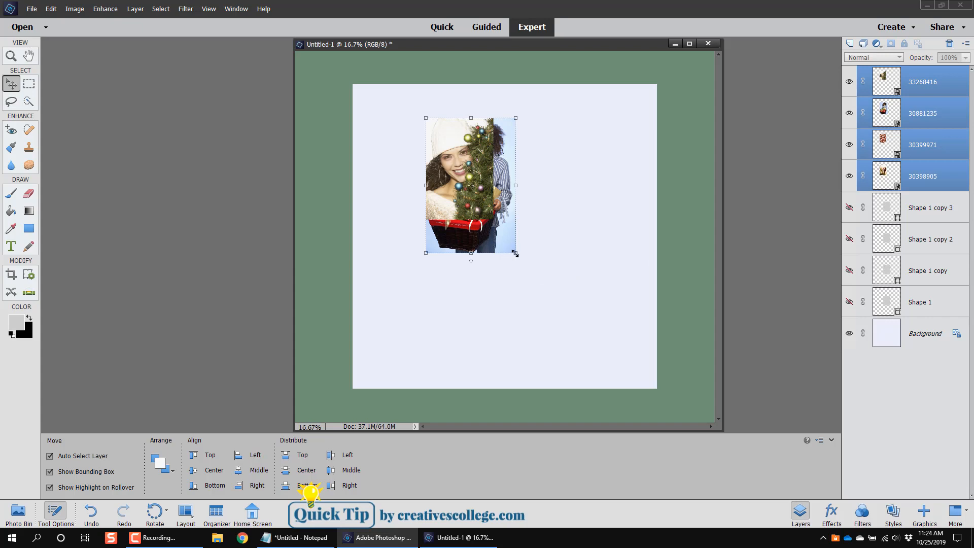
drag(515, 253, 544, 295)
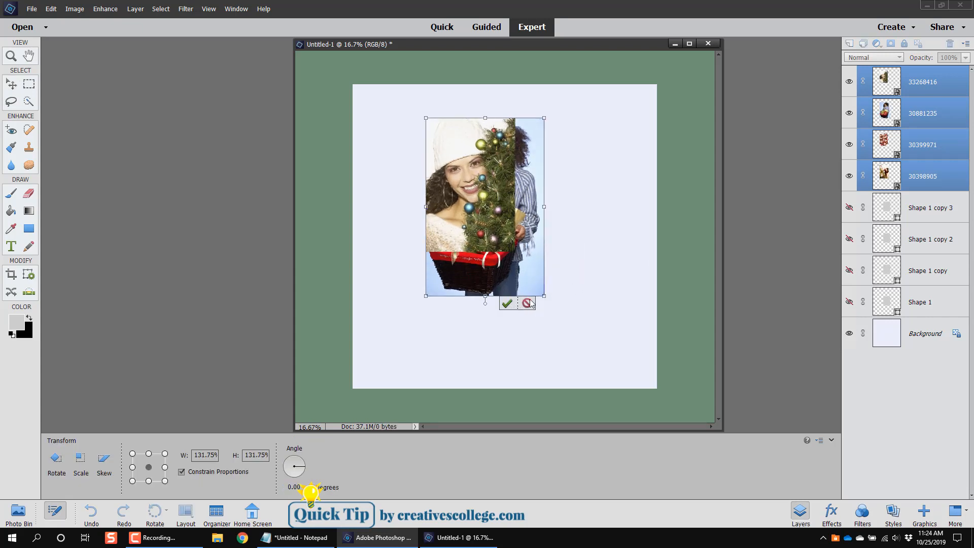
key(Return)
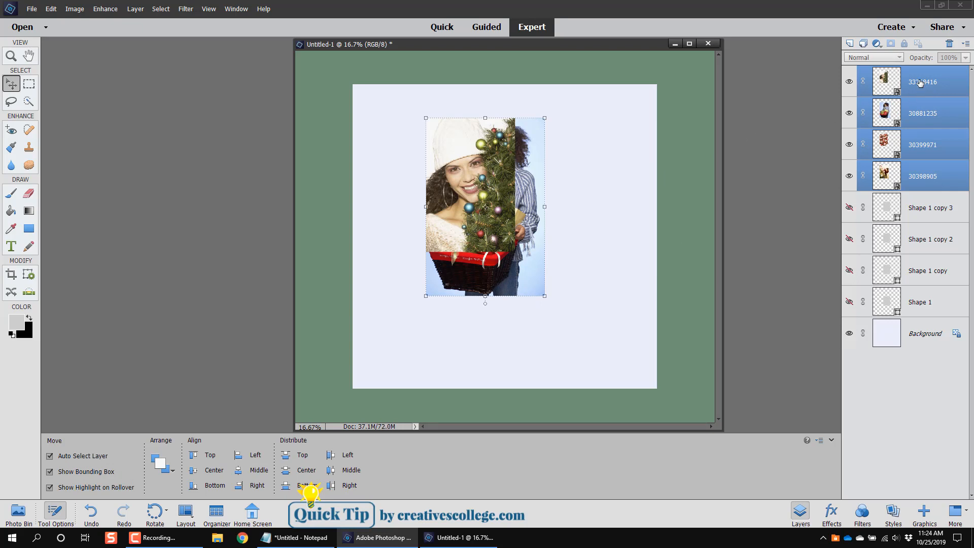
- Spread the photos over the page: 33268416 upper left, 30881235 upper right with tops level, 30399971 lower left, and 30398905 at the lower middle
click(921, 85)
drag(480, 166, 439, 151)
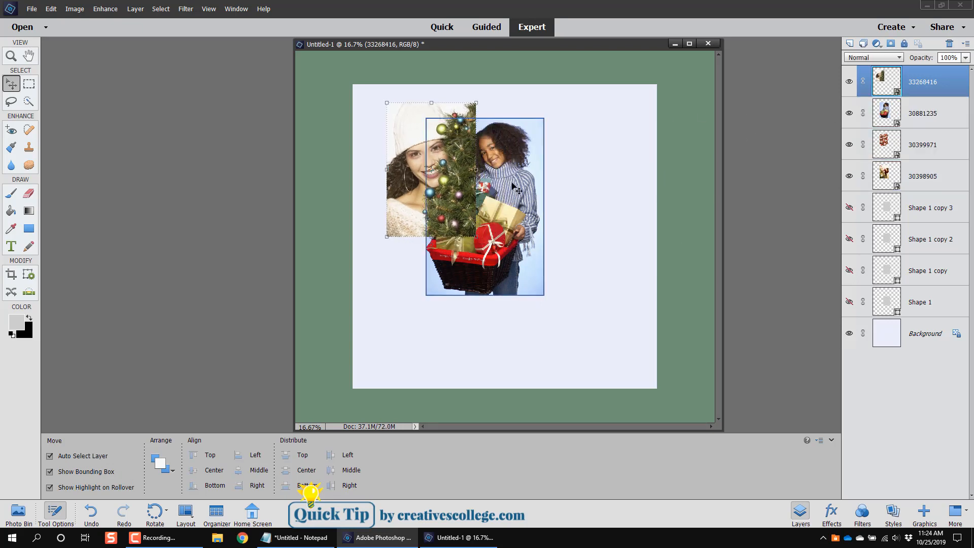
drag(482, 274, 570, 259)
drag(506, 217, 461, 321)
drag(498, 263, 547, 359)
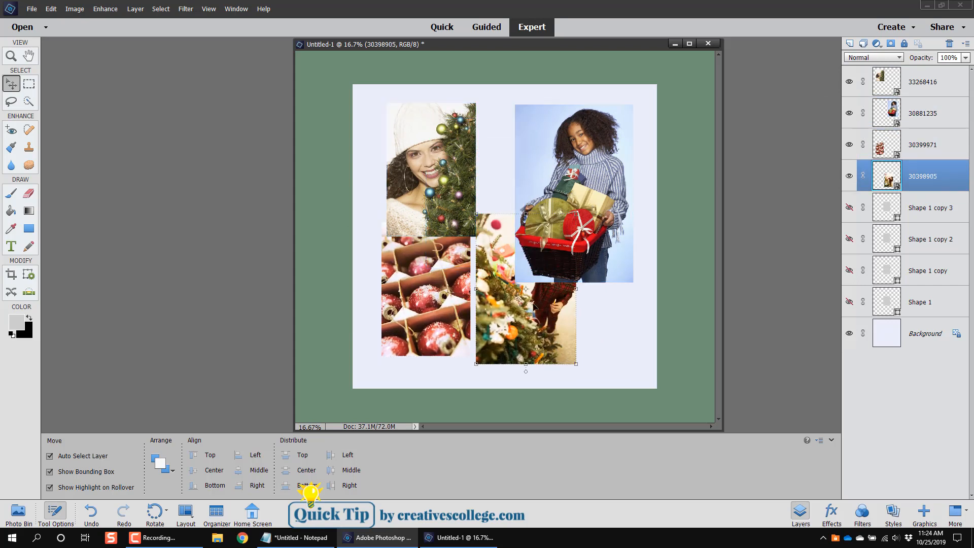
click(596, 197)
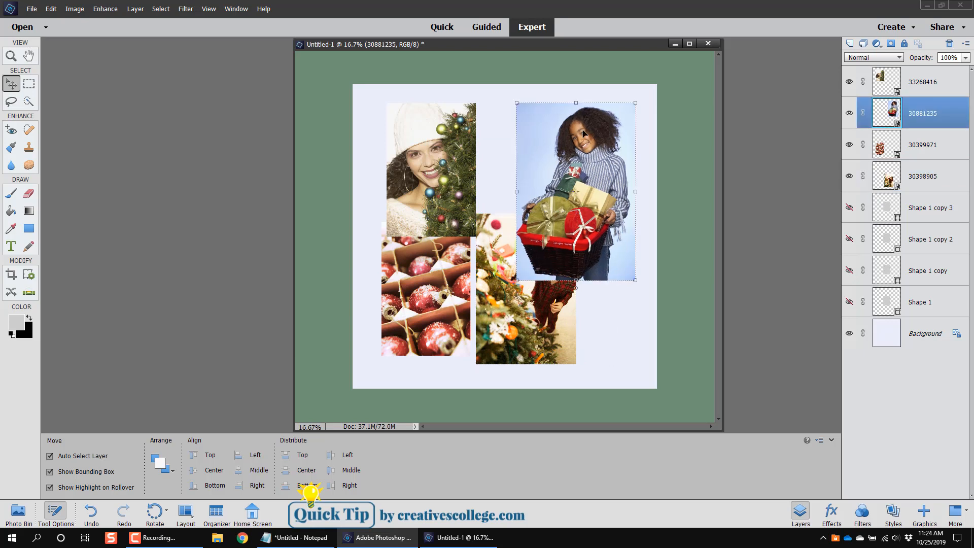